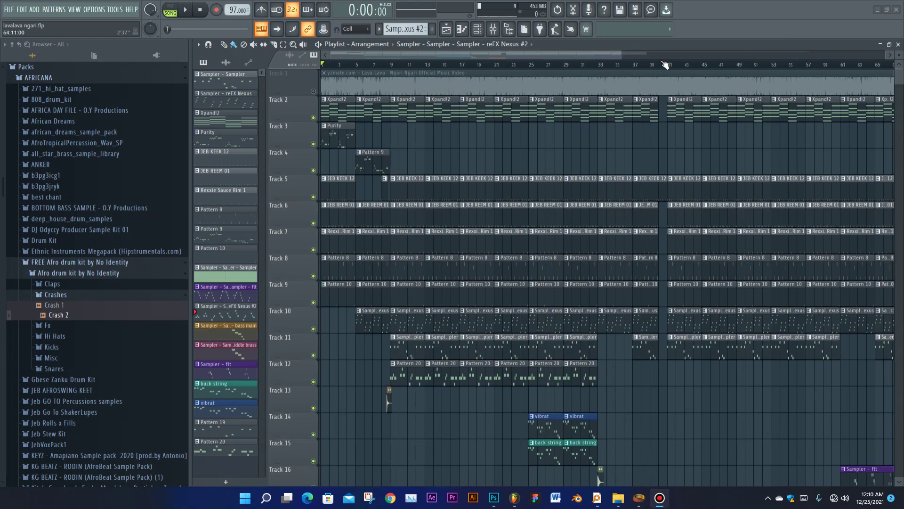
# Fit the whole arrangement in the playlist and look over its tracks
pyautogui.click(591, 54)
pyautogui.moveTo(618, 56); pyautogui.dragTo(763, 59)
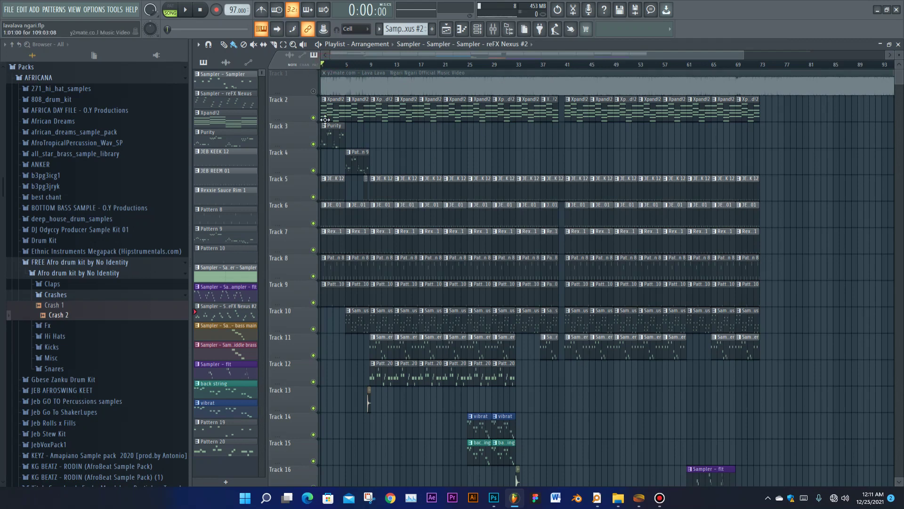
pyautogui.moveTo(743, 55); pyautogui.dragTo(785, 202)
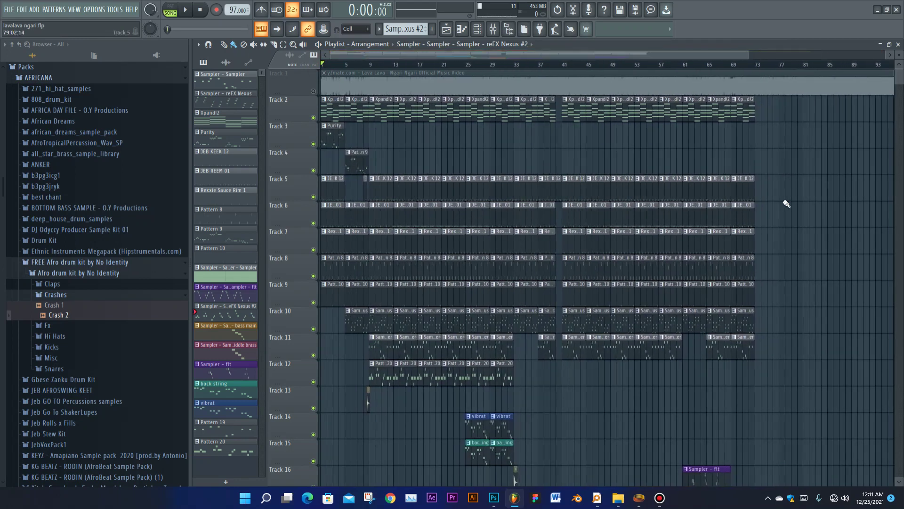
pyautogui.scroll(-4, 784, 205)
pyautogui.scroll(3, 784, 207)
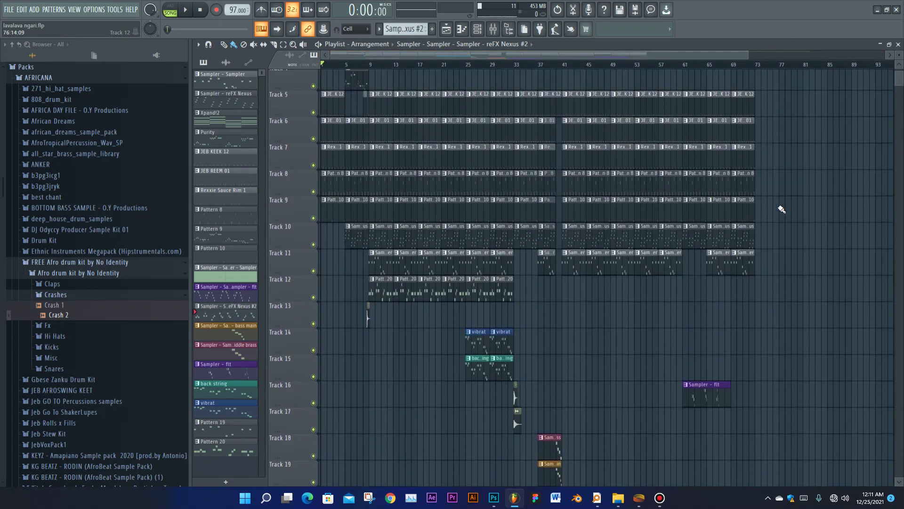
pyautogui.scroll(2, 777, 209)
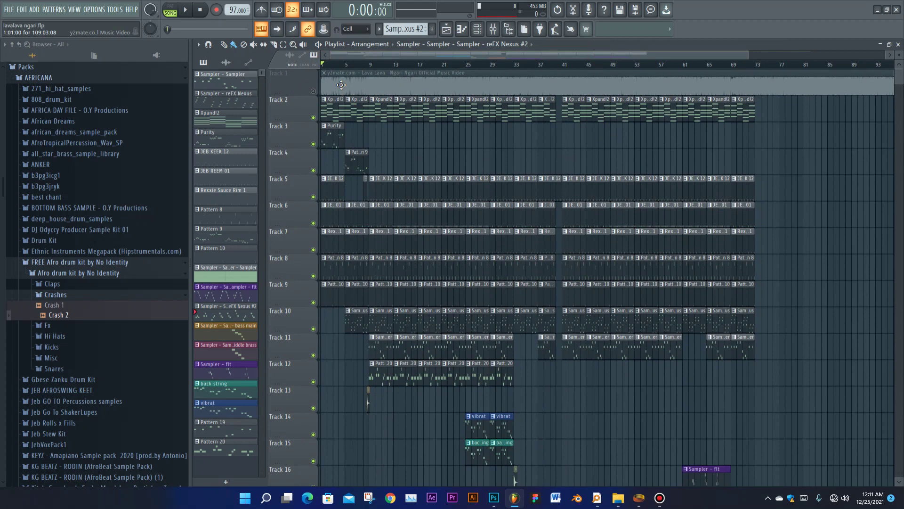
# Play the song from the start and examine the clips on the upper and lower tracks
pyautogui.press('space')
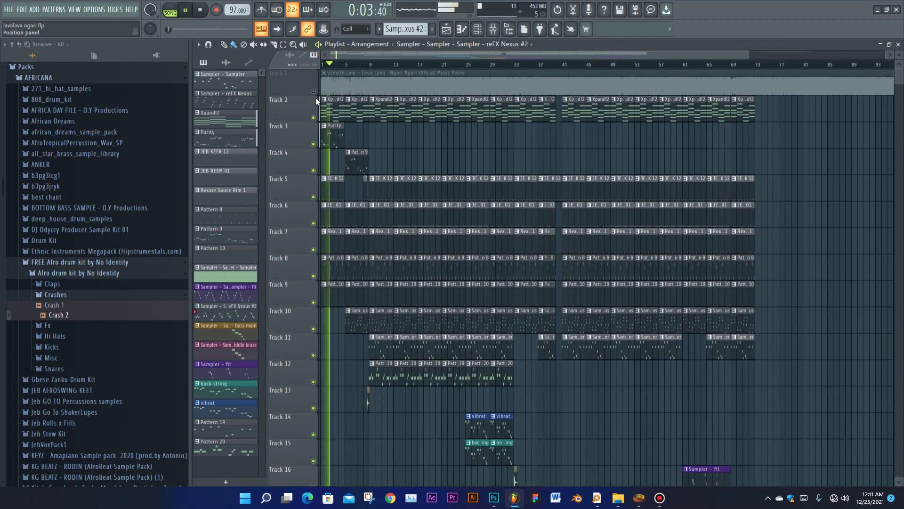
pyautogui.scroll(-5, 520, 175)
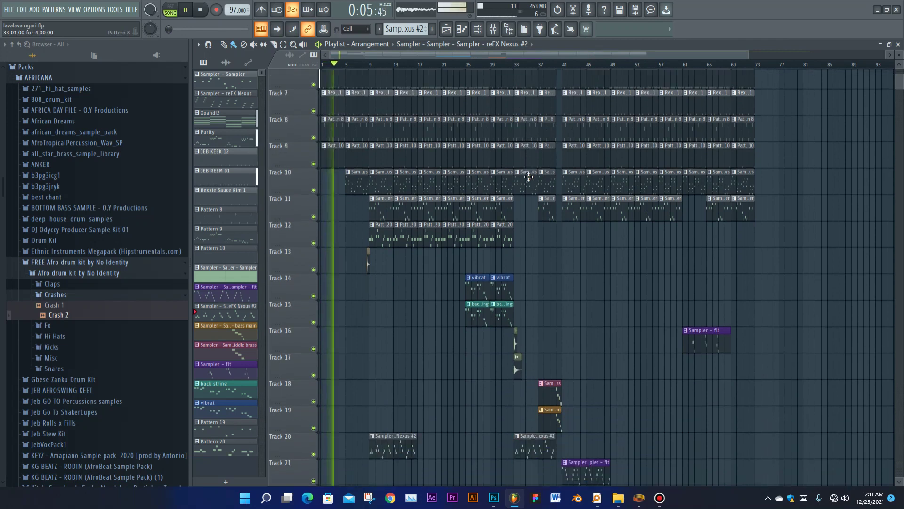
pyautogui.scroll(6, 528, 176)
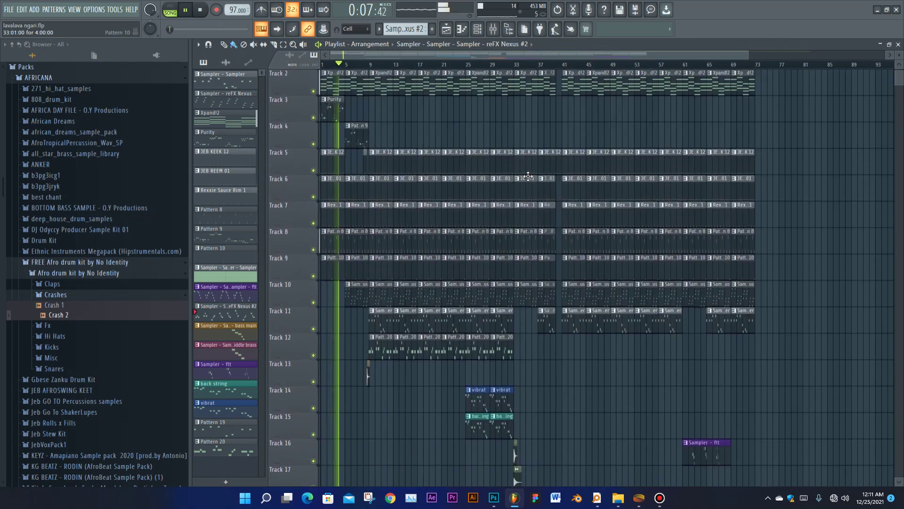
pyautogui.scroll(1, 529, 176)
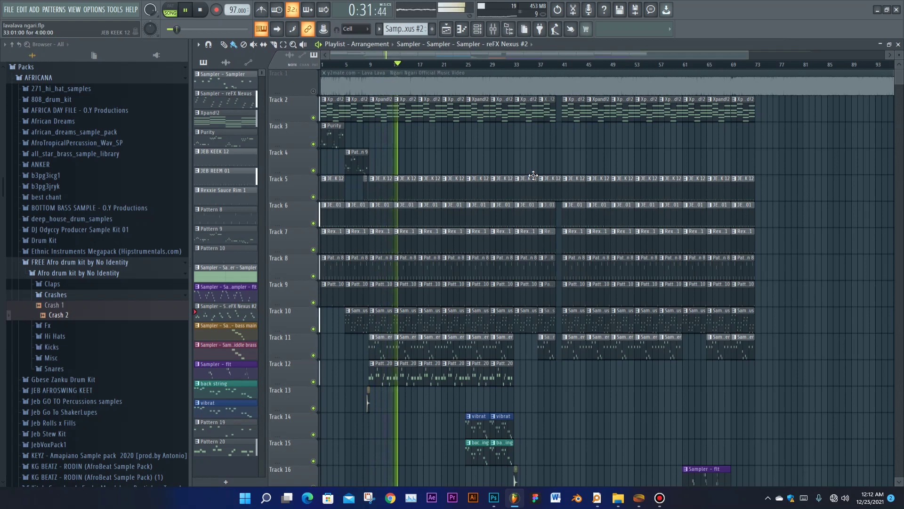
pyautogui.scroll(-7, 440, 339)
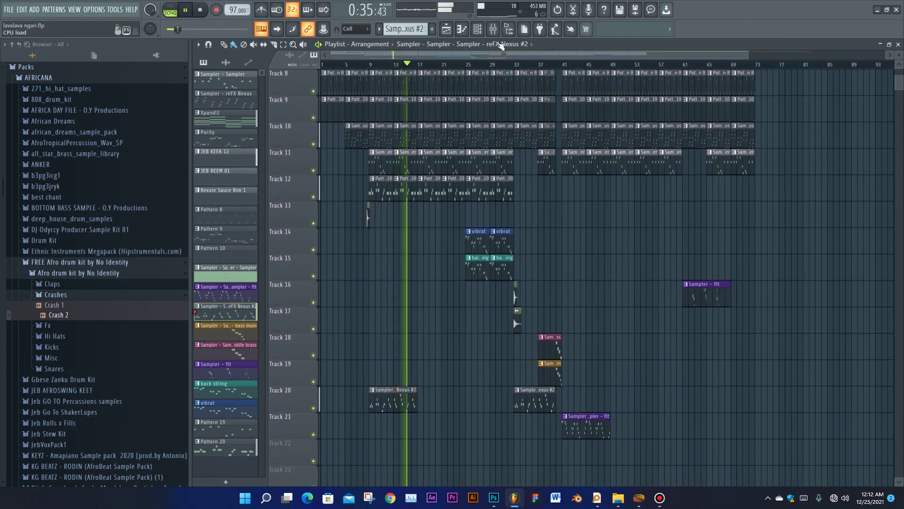
# Examine the reFX Nexus #2 insert in the mixer during playback and close the mixer
pyautogui.click(493, 29)
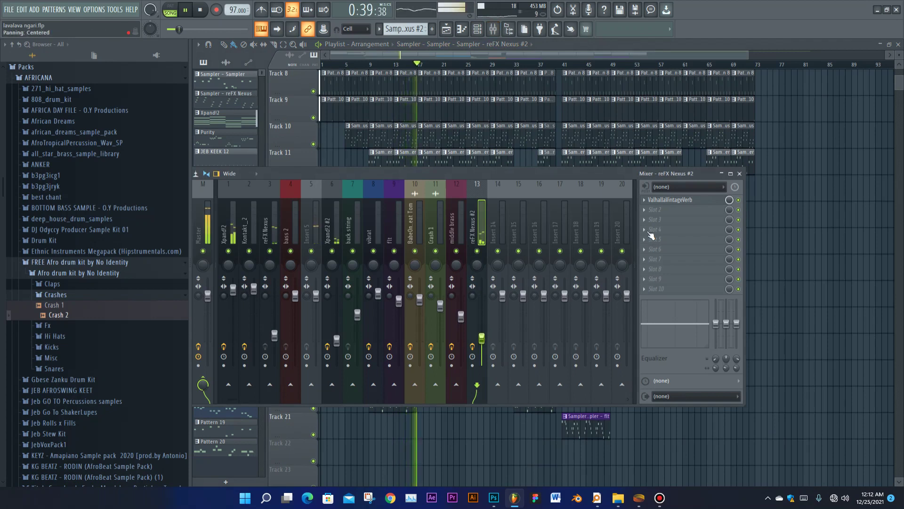
pyautogui.click(721, 174)
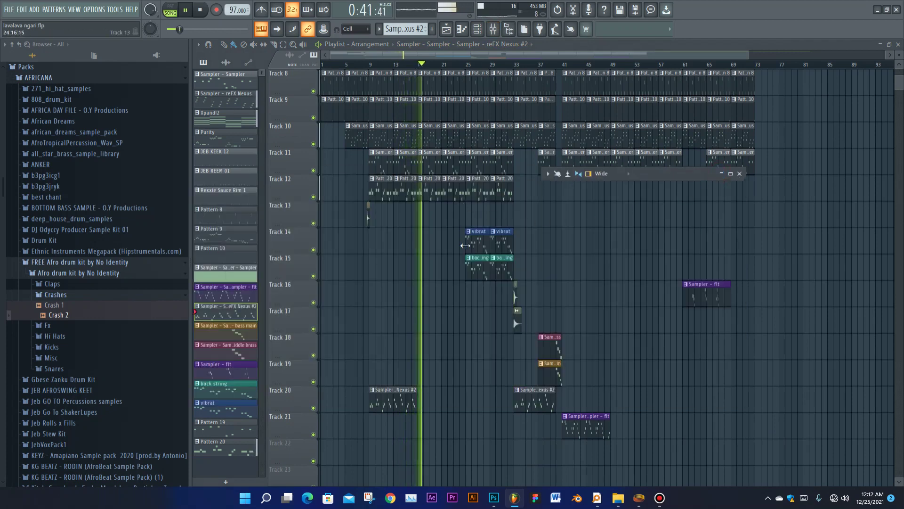
pyautogui.scroll(-3, 464, 311)
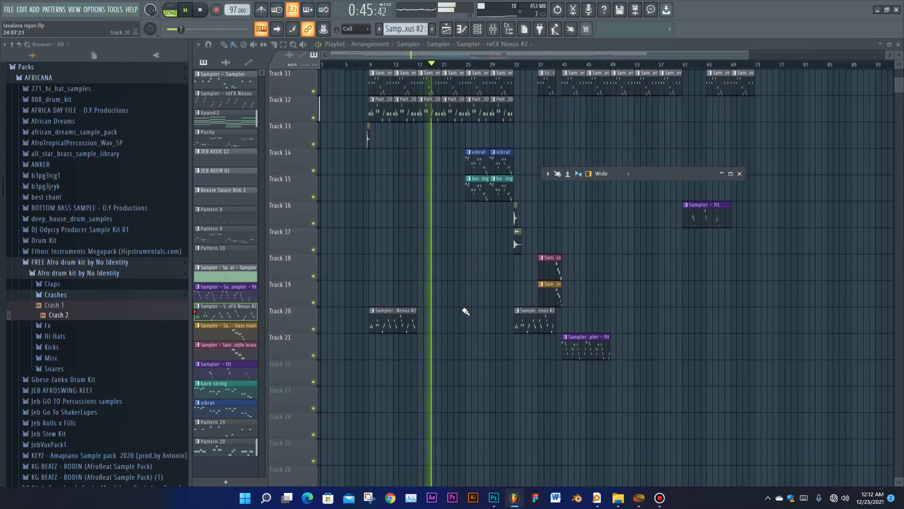
pyautogui.scroll(6, 463, 298)
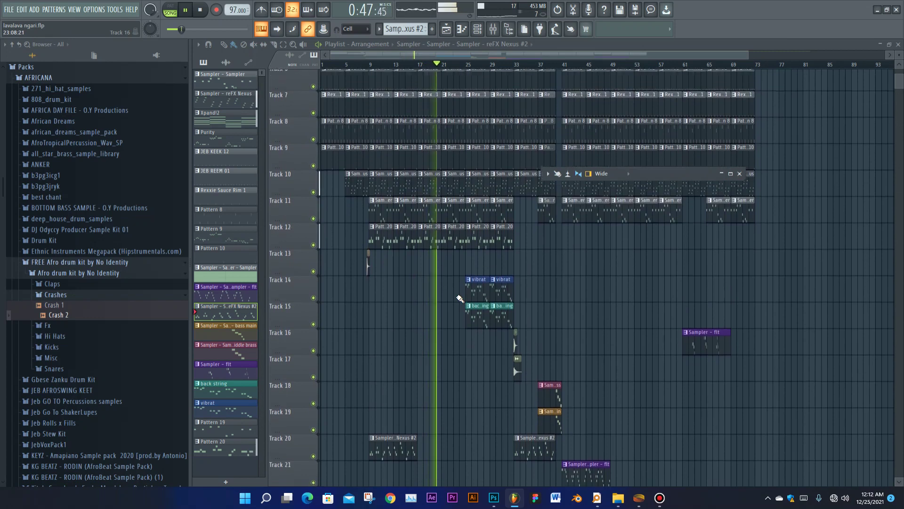
pyautogui.scroll(3, 612, 198)
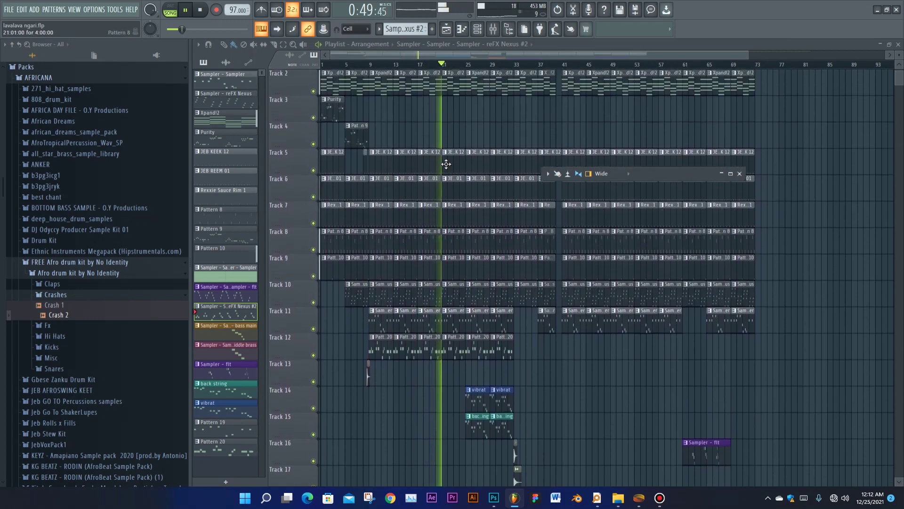
pyautogui.click(739, 173)
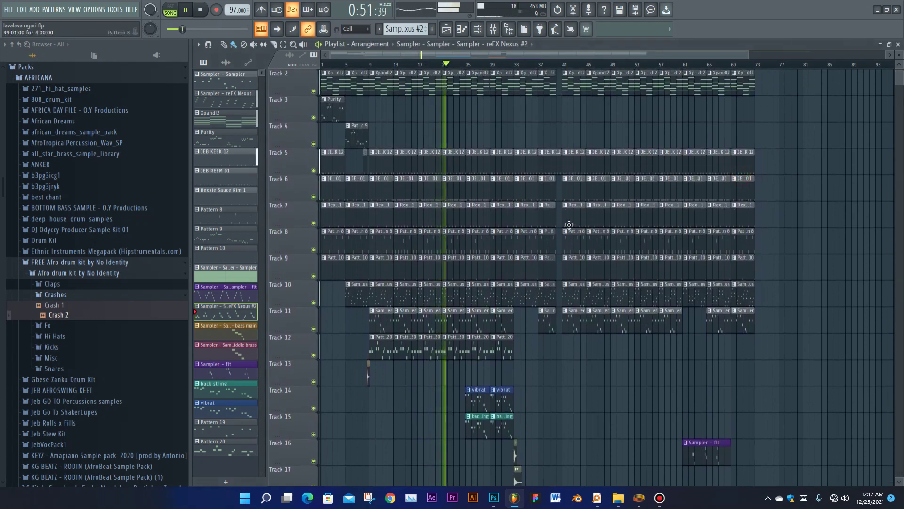
# Lower the volume of the vibrat insert slightly in the mixer while its clip plays, and return to the playlist
pyautogui.scroll(-2, 513, 211)
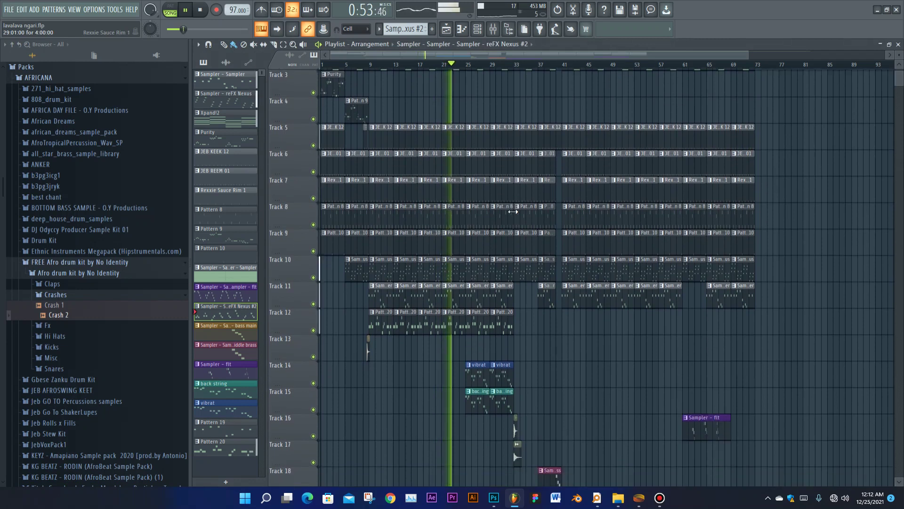
pyautogui.scroll(-3, 513, 216)
pyautogui.scroll(3, 514, 217)
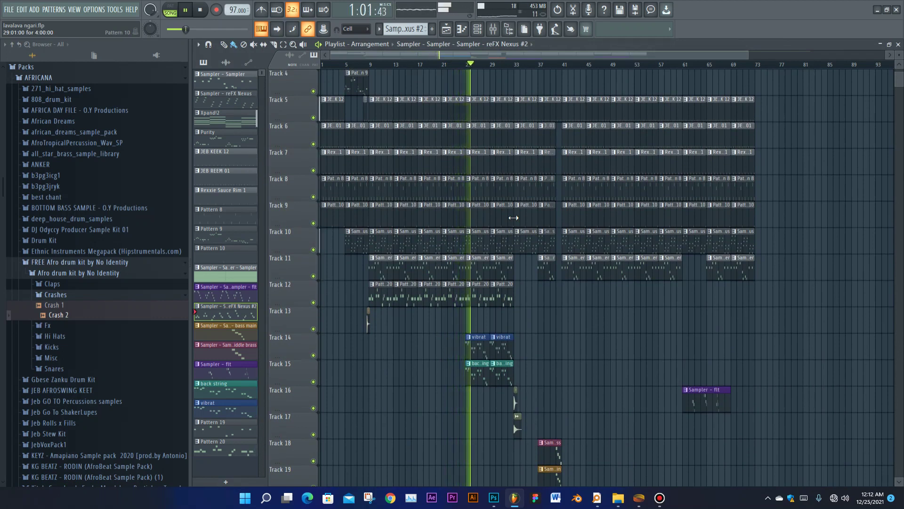
pyautogui.click(477, 346)
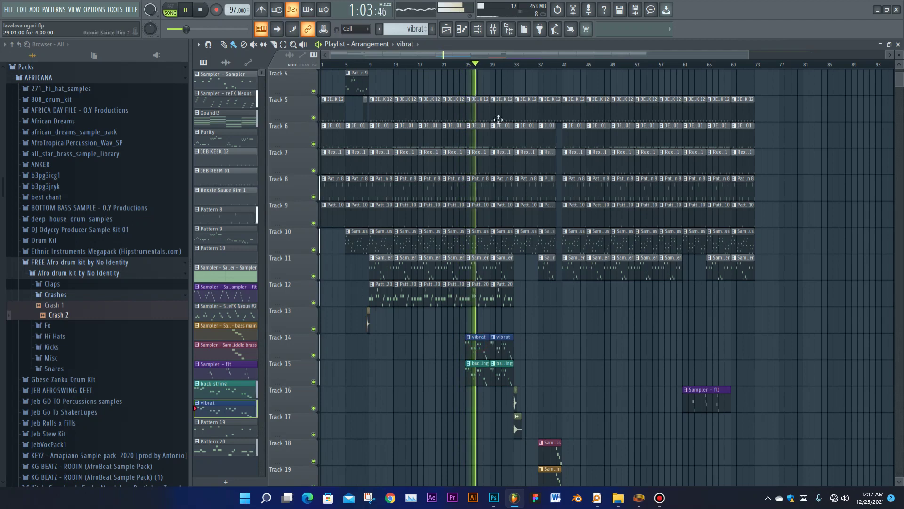
pyautogui.click(483, 33)
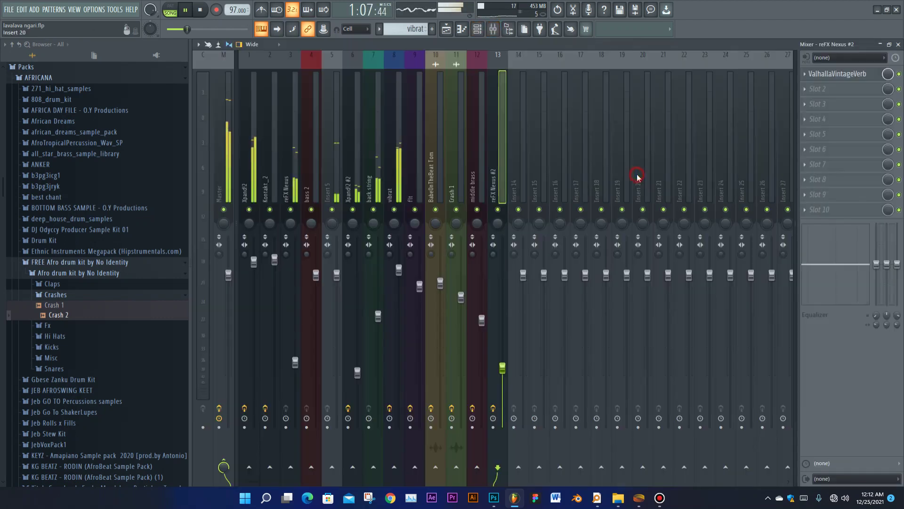
pyautogui.doubleClick(637, 174)
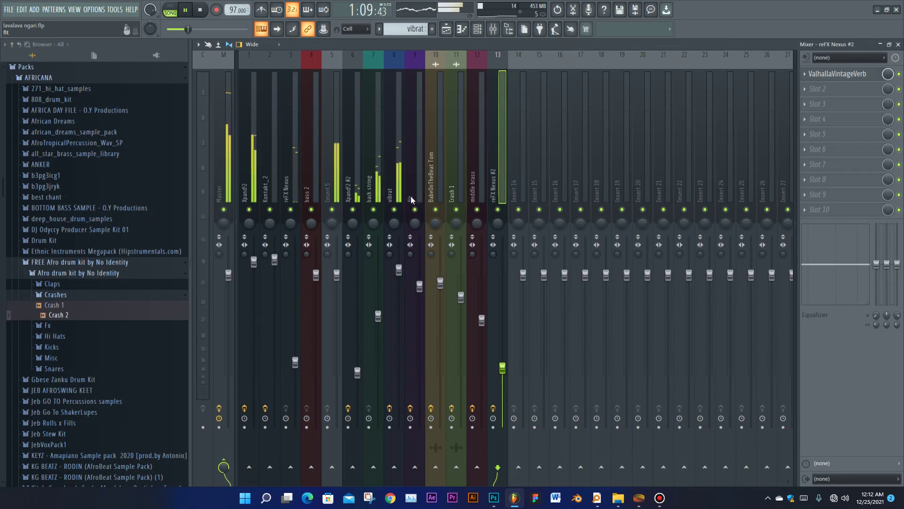
pyautogui.moveTo(399, 270); pyautogui.dragTo(398, 282)
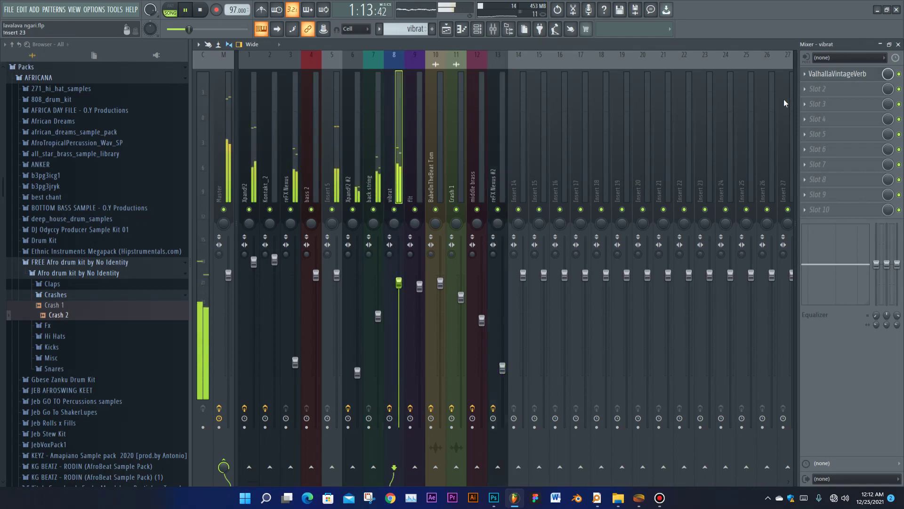
pyautogui.click(898, 45)
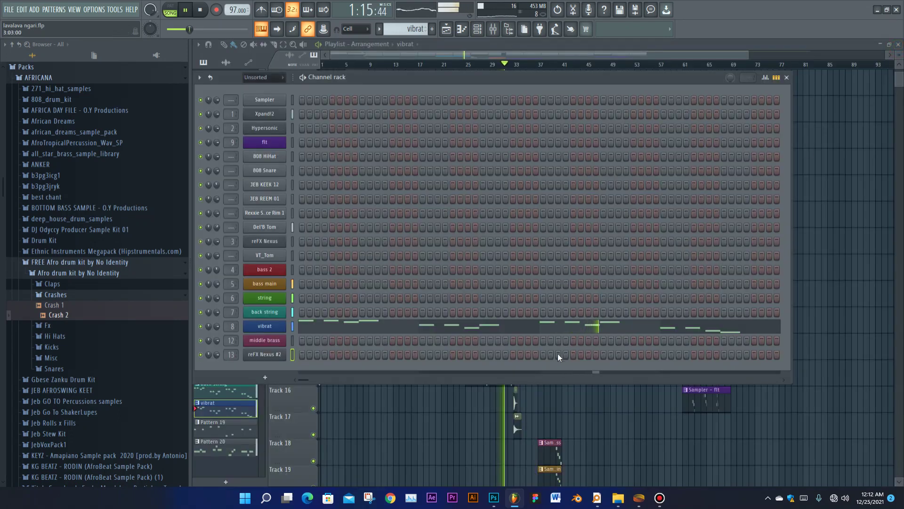
pyautogui.click(787, 77)
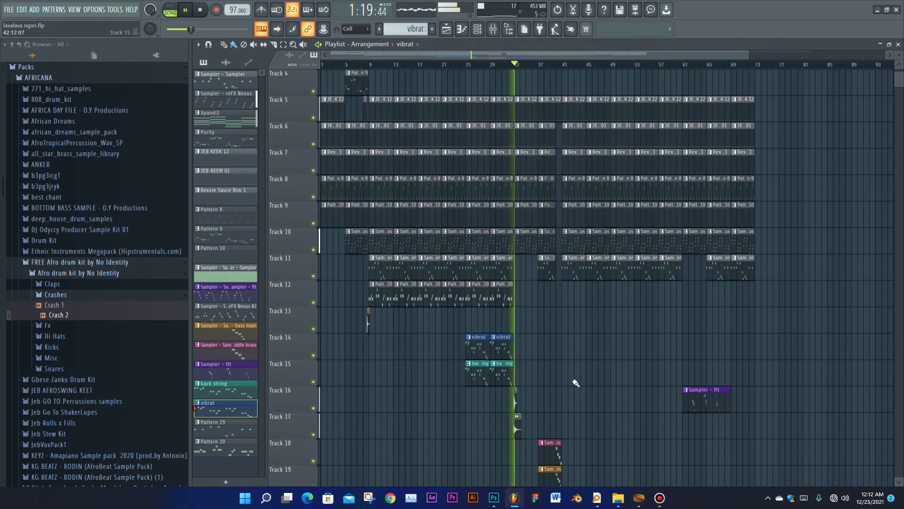
# Follow the playback from about bar 33 to bar 44 and examine which clips play on each track
pyautogui.scroll(-3, 568, 308)
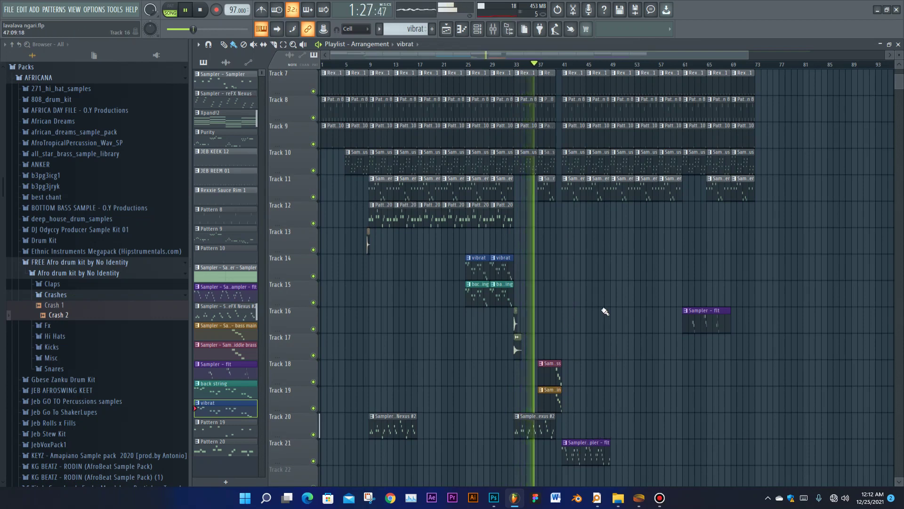
pyautogui.scroll(1, 606, 311)
pyautogui.scroll(5, 605, 311)
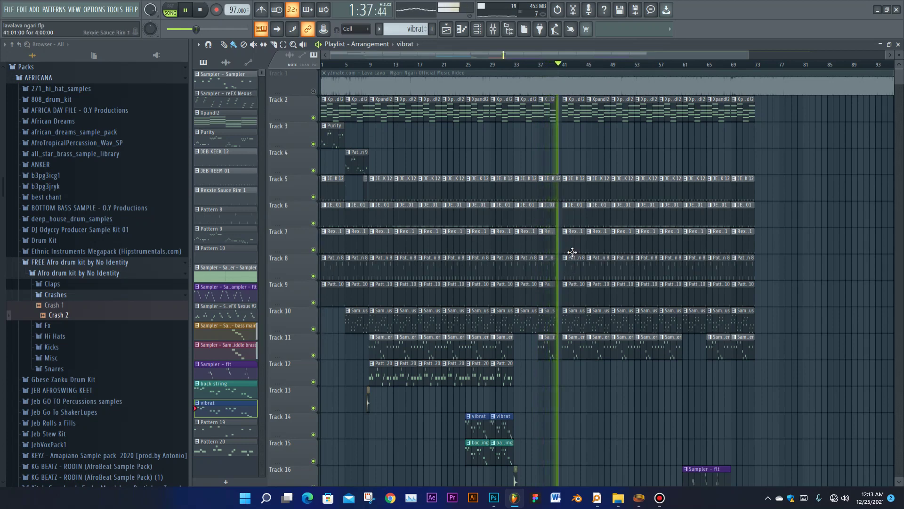
pyautogui.scroll(-2, 573, 252)
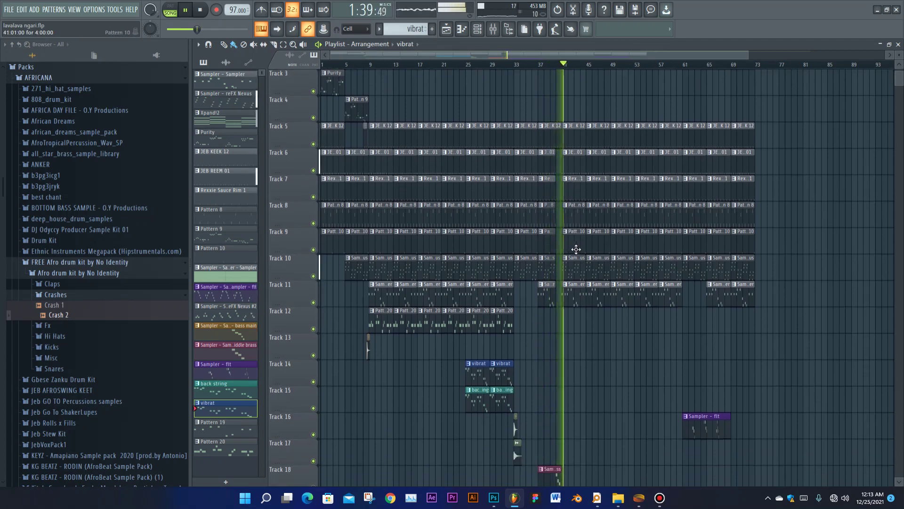
pyautogui.scroll(-5, 579, 251)
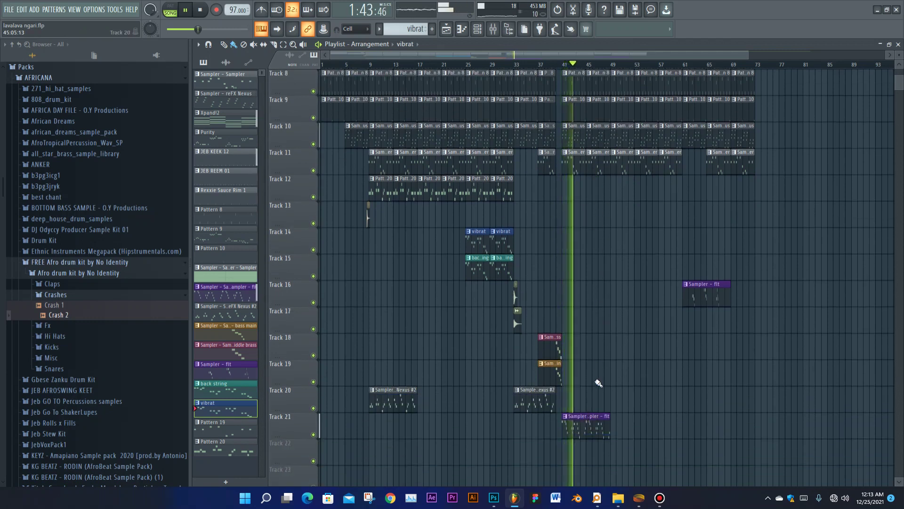
pyautogui.scroll(7, 594, 304)
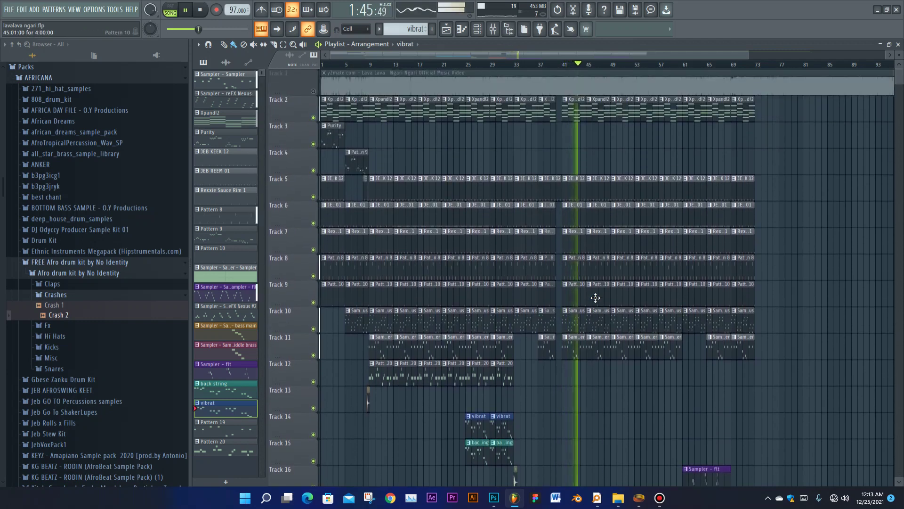
pyautogui.scroll(-7, 596, 298)
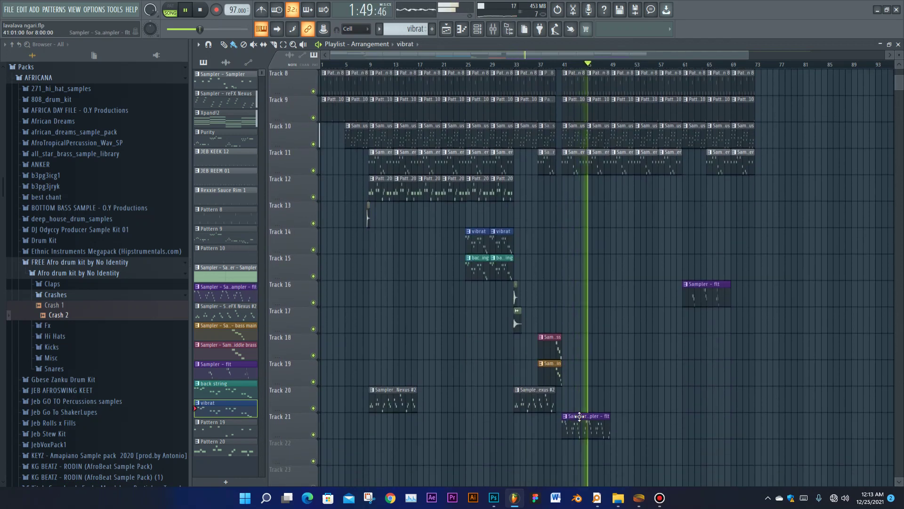
# Open the flt pattern from track 21 in the piano roll, examine its notes and return to the playlist
pyautogui.doubleClick(579, 416)
pyautogui.scroll(-3, 532, 329)
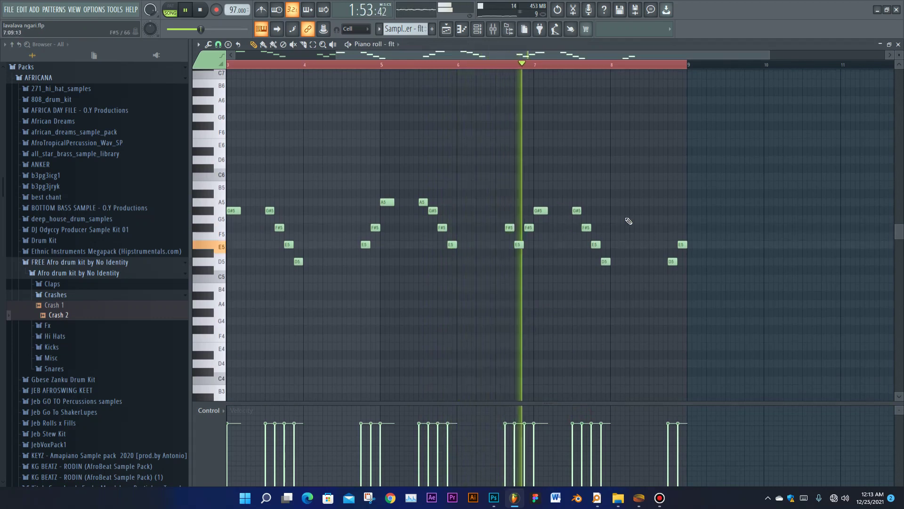
pyautogui.click(898, 44)
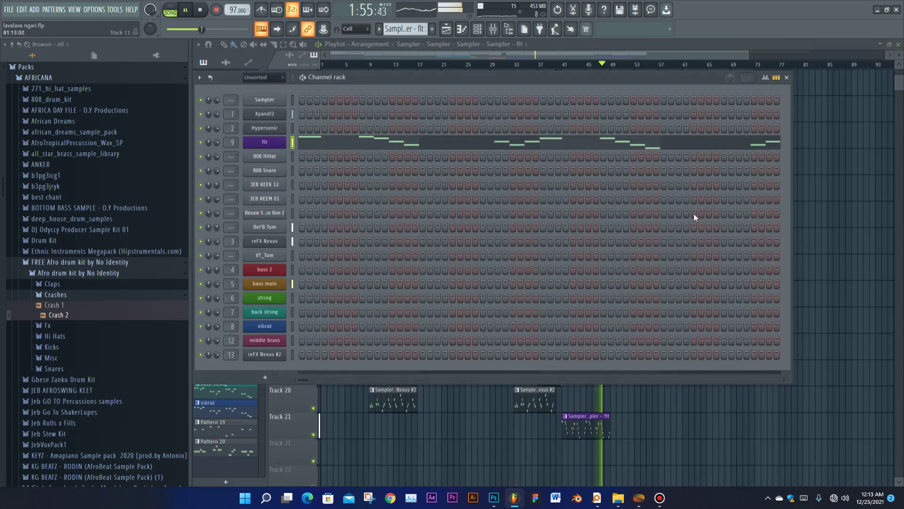
pyautogui.click(717, 53)
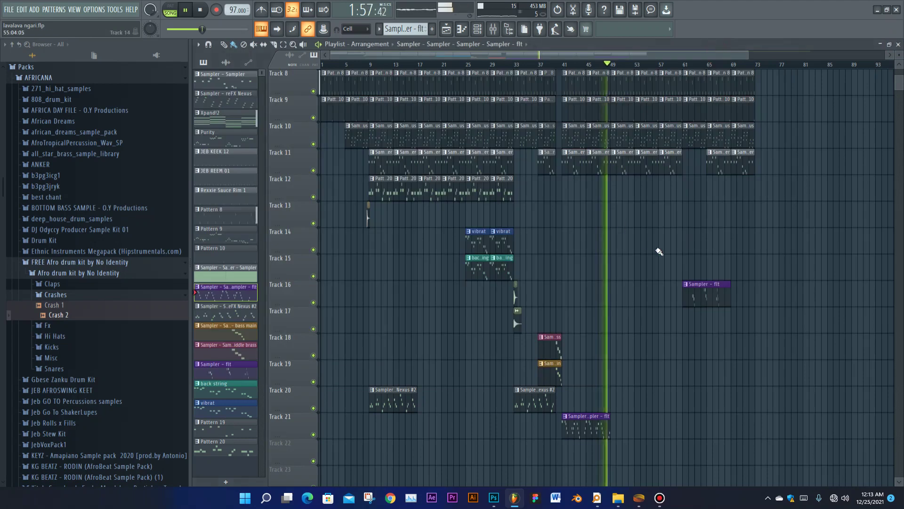
# Stop the playback and play the song's last section from about bar 60
pyautogui.scroll(-3, 659, 252)
pyautogui.scroll(3, 657, 253)
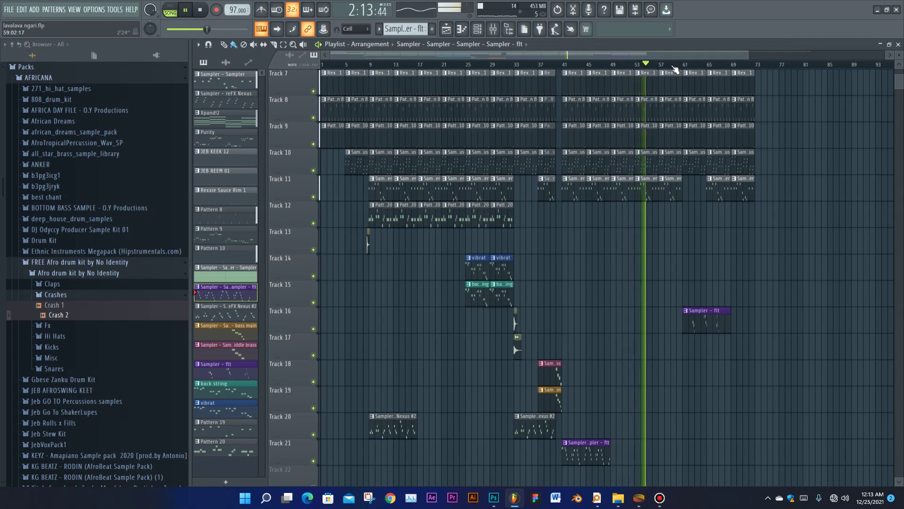
pyautogui.press('space')
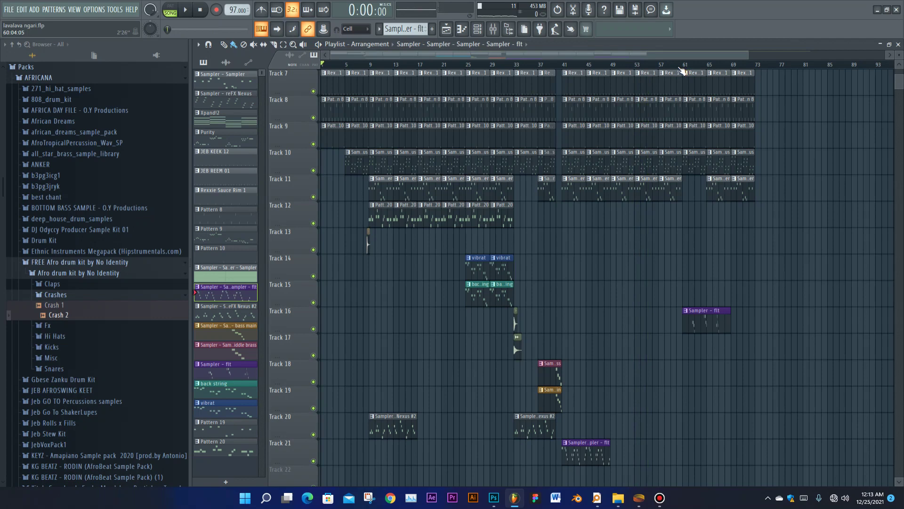
pyautogui.click(678, 65)
pyautogui.press('space')
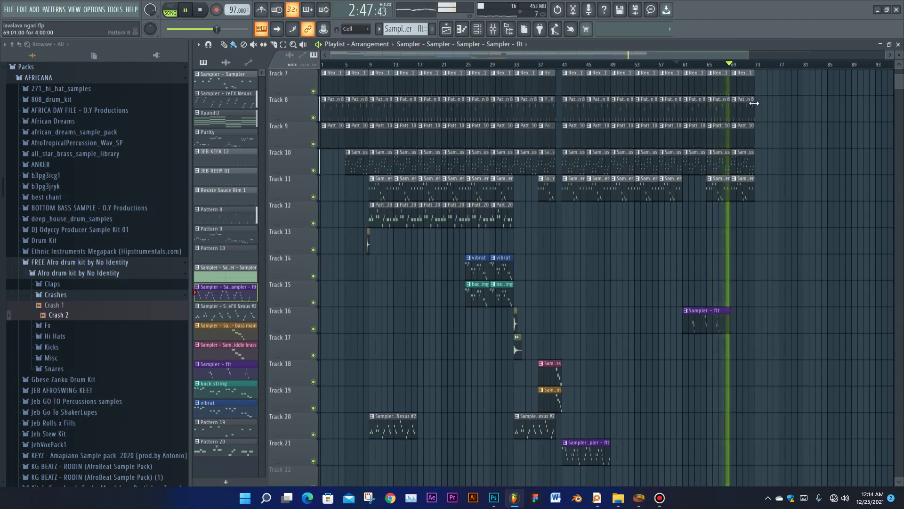
# Stop the song, select the Xpand!2 pattern from track 2 and show it in the channel rack in pattern mode
pyautogui.press('space')
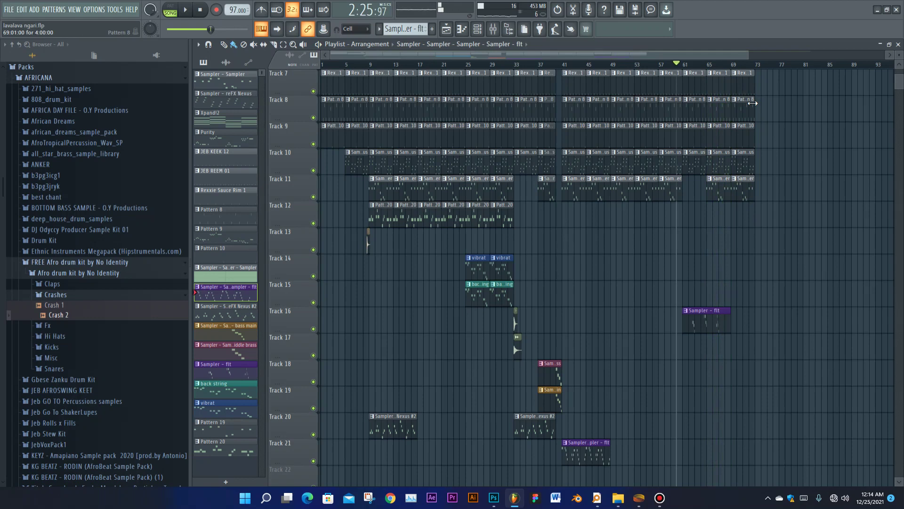
pyautogui.scroll(5, 459, 184)
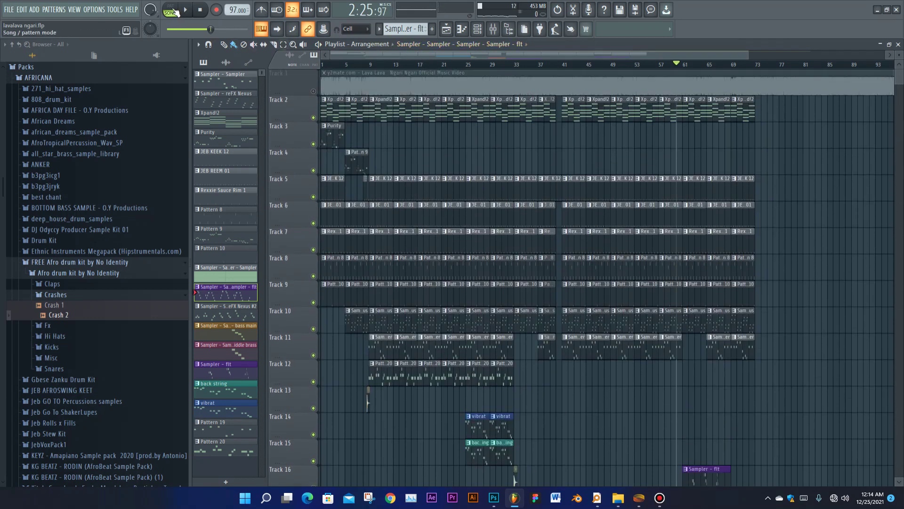
pyautogui.click(333, 102)
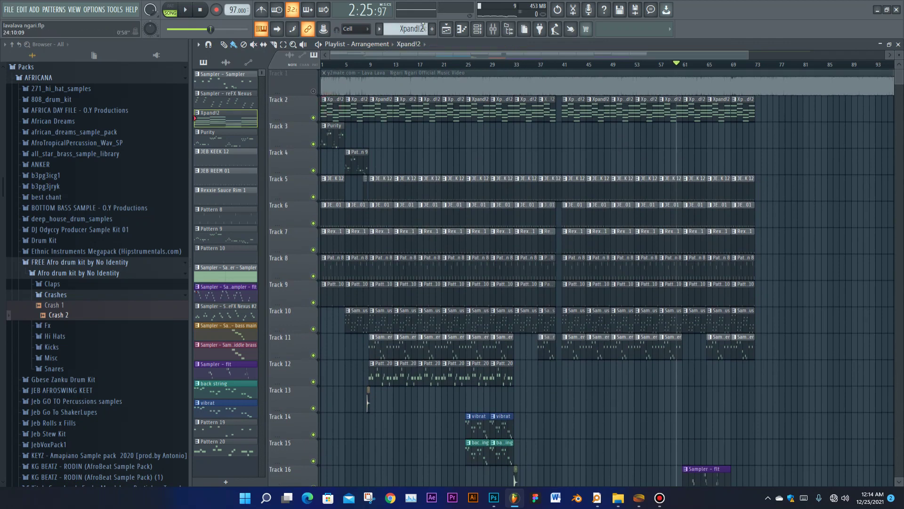
pyautogui.click(170, 11)
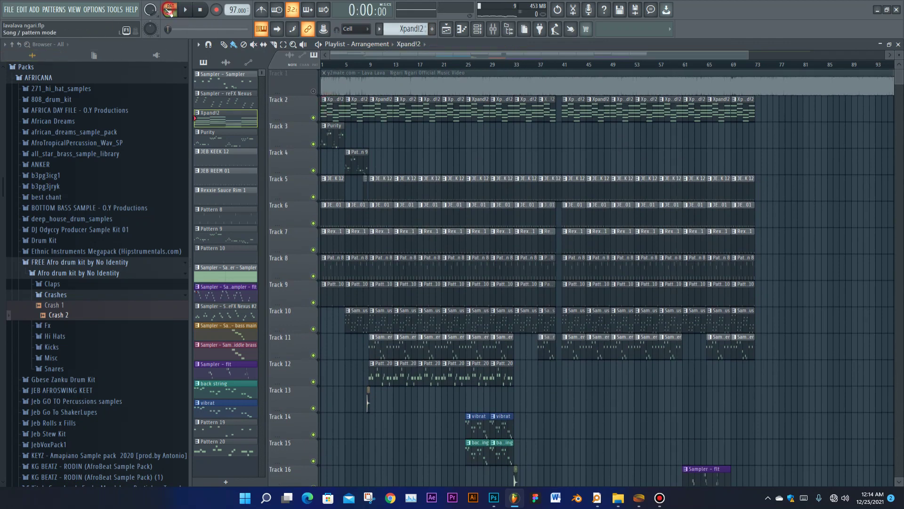
pyautogui.click(478, 29)
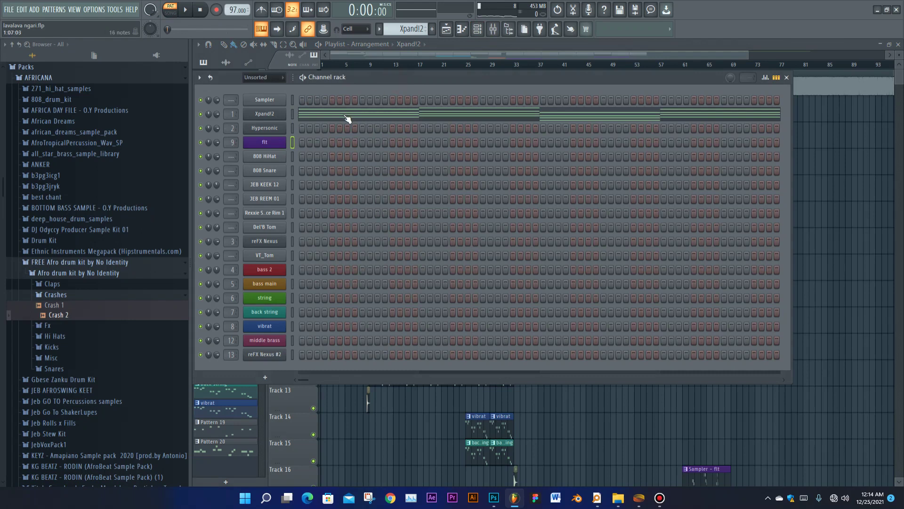
# Play the Xpand!2 pattern, examine its chords in the piano roll, and return to the channel rack
pyautogui.press('space')
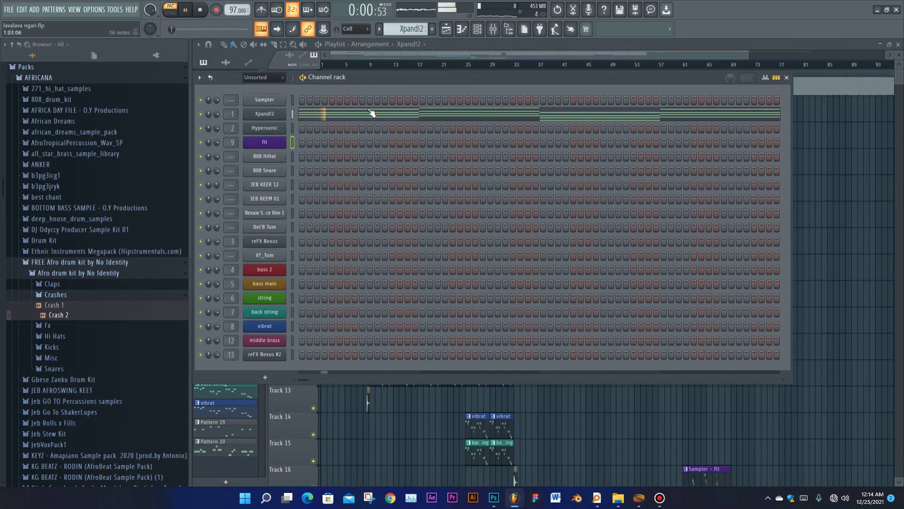
pyautogui.click(433, 118)
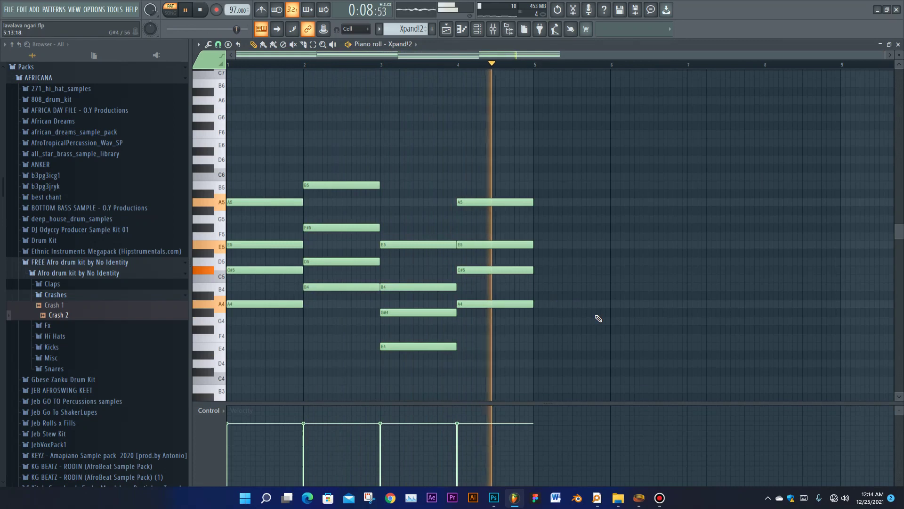
pyautogui.press('space')
pyautogui.click(898, 45)
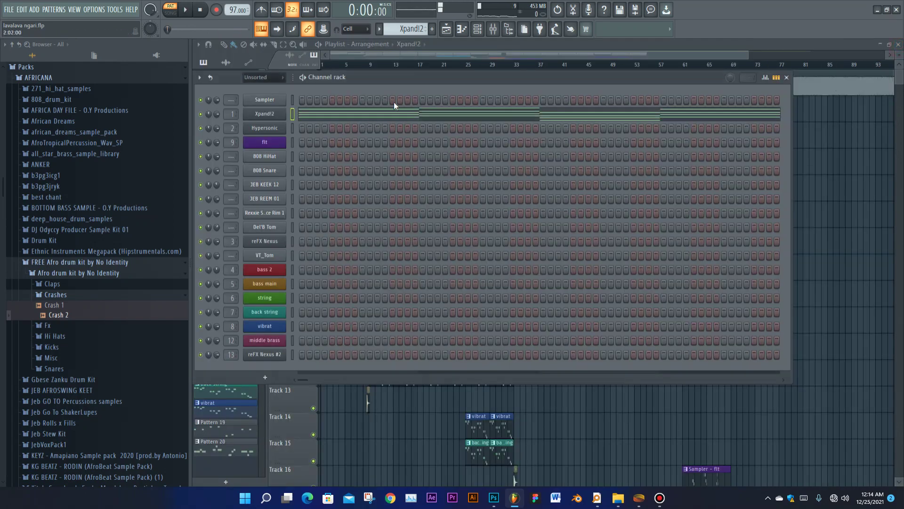
# Play the Purity pattern's Hypersonic melody in the piano roll, examine its notes, and return to the channel rack
pyautogui.press('KP_Add')
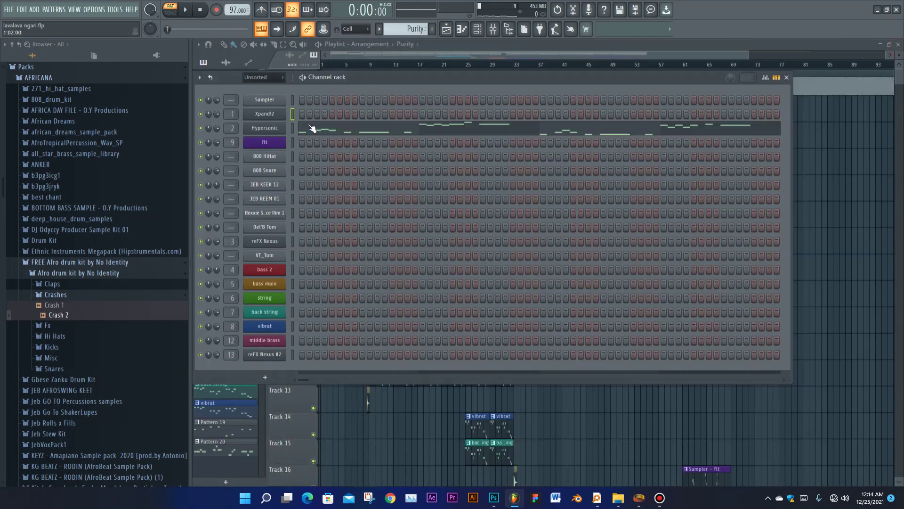
pyautogui.click(345, 134)
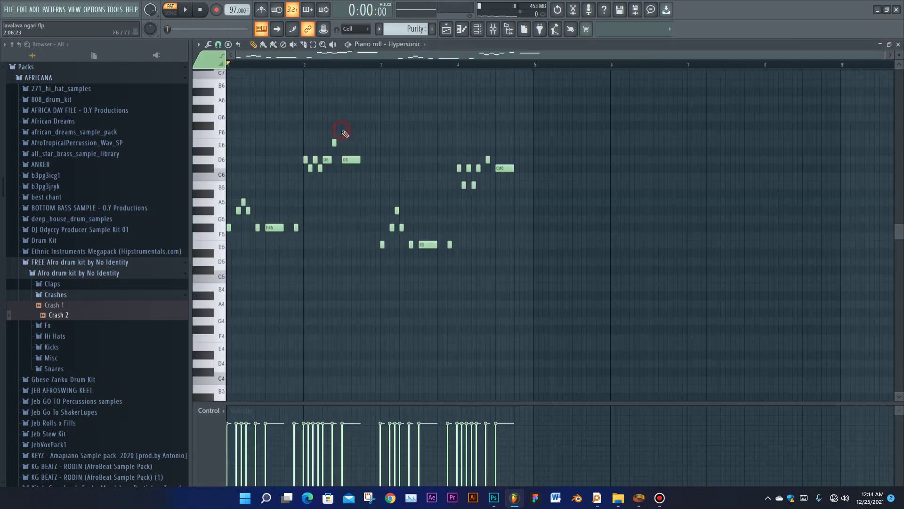
pyautogui.press('space')
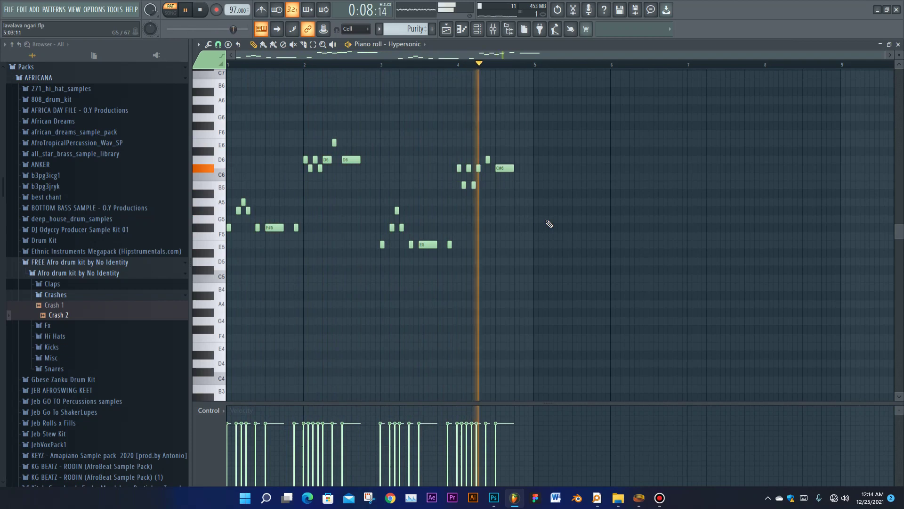
pyautogui.press('space')
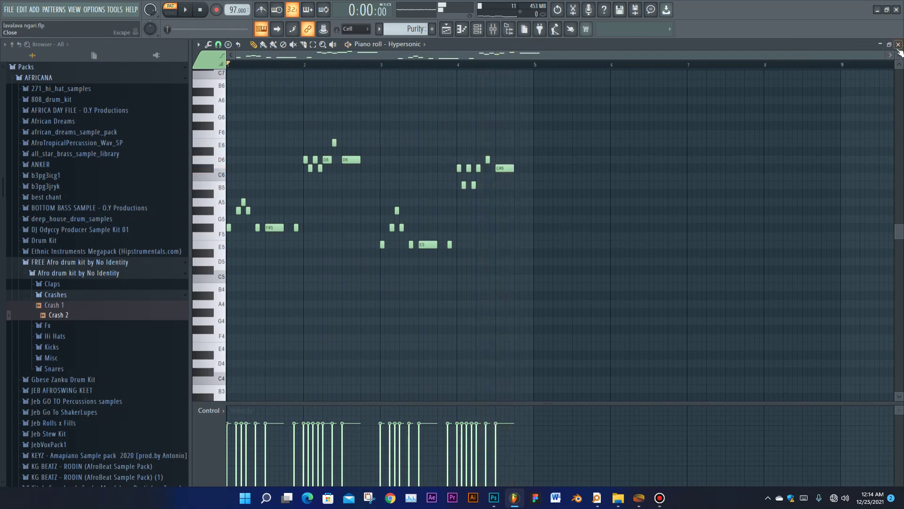
pyautogui.click(898, 45)
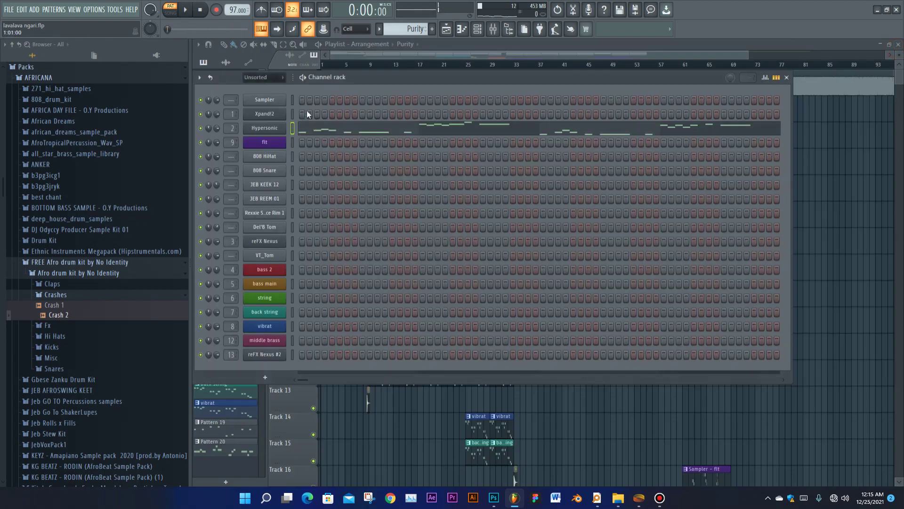
# Solo tracks 3 and 4 in the playlist and play the song from the start in song mode to hear their melodies
pyautogui.press('KP_Add')
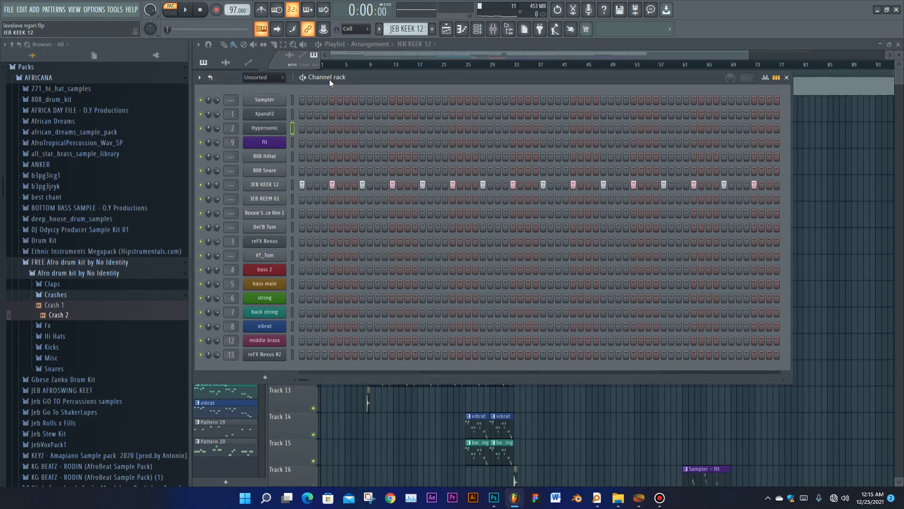
pyautogui.press('KP_Subtract')
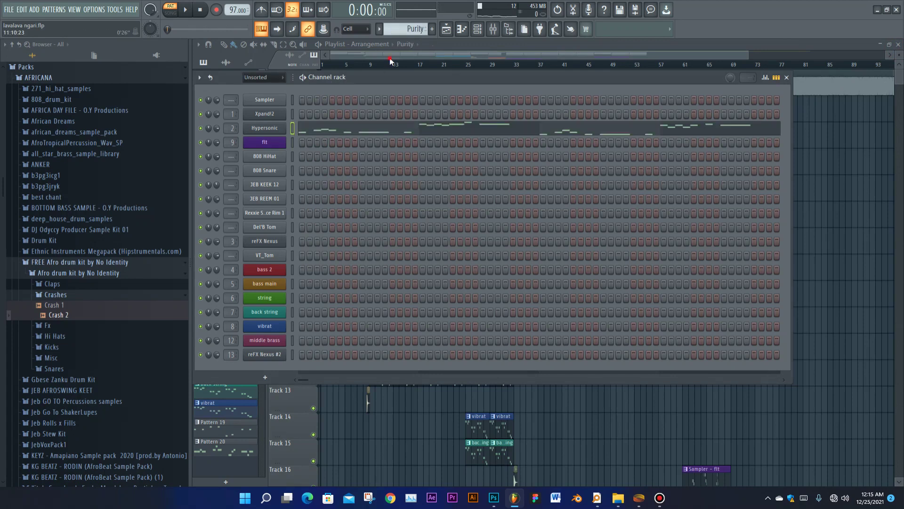
pyautogui.press('F6')
pyautogui.press('l')
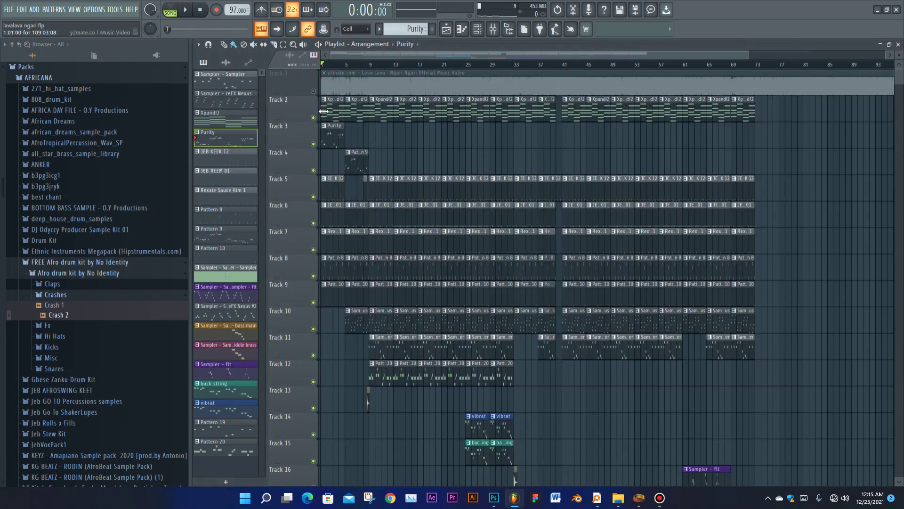
pyautogui.rightClick(313, 144)
pyautogui.click(313, 171)
pyautogui.press('space')
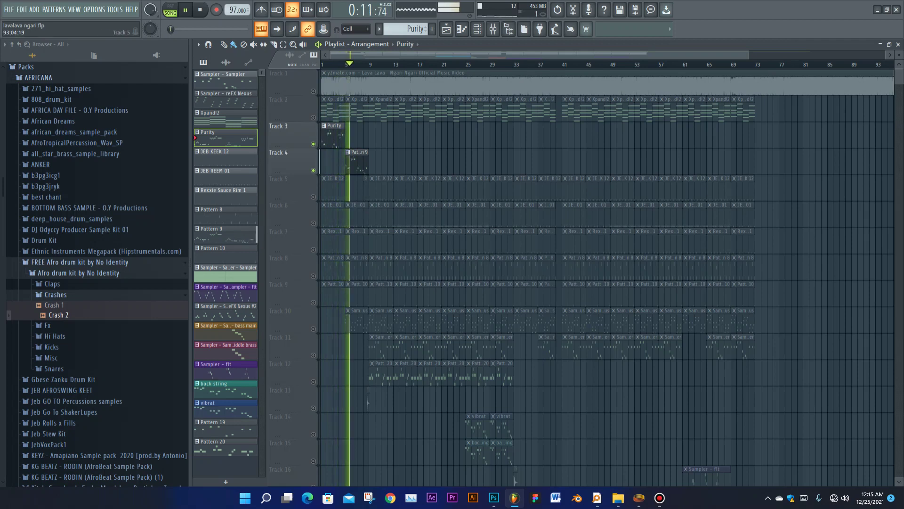
pyautogui.press('space')
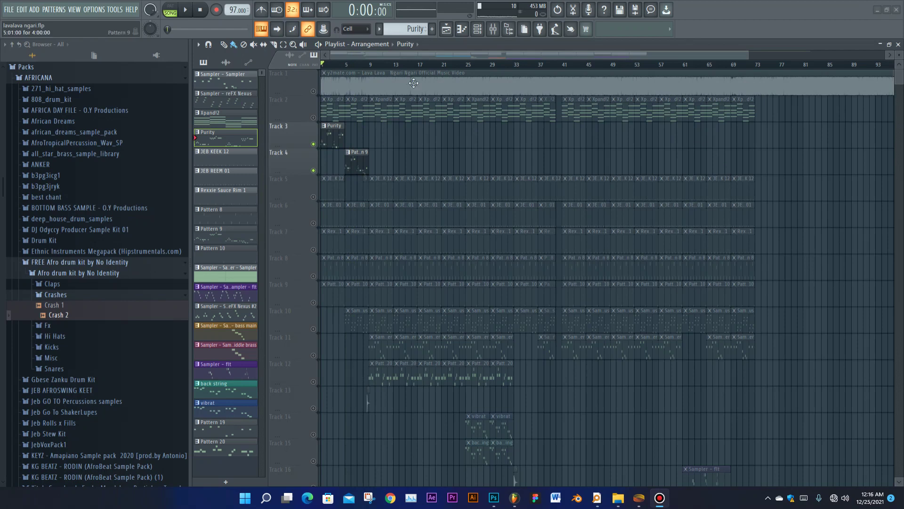
# Browse the drum patterns from JEB KEEK 12 through Pattern 8 in the channel rack in pattern mode, returning to JEB KEEK 12
pyautogui.click(171, 11)
pyautogui.click(477, 29)
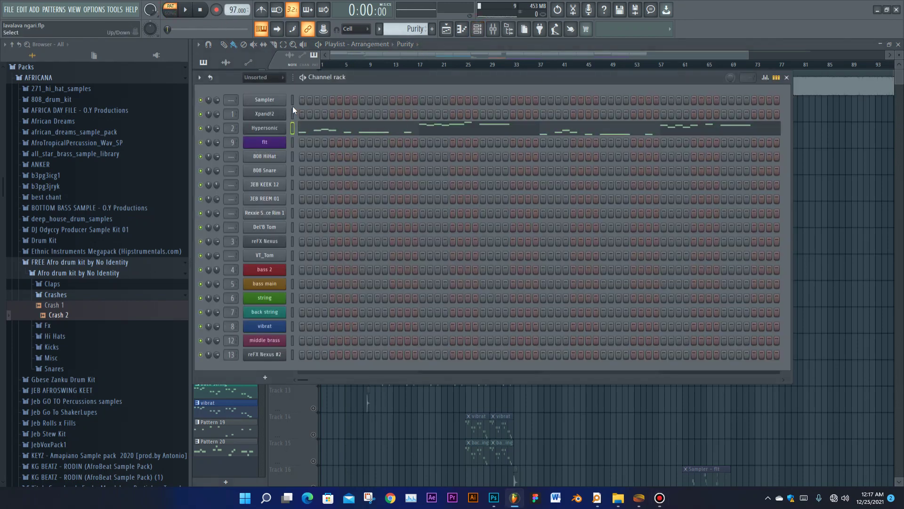
pyautogui.press('KP_Add')
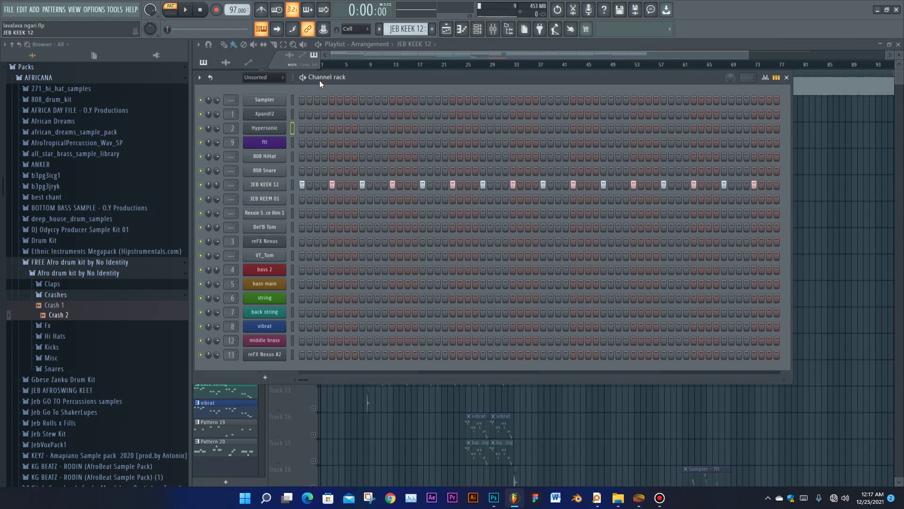
pyautogui.press('KP_Add')
pyautogui.press('KP_Add')
pyautogui.press('KP_Add')
pyautogui.press('KP_Add')
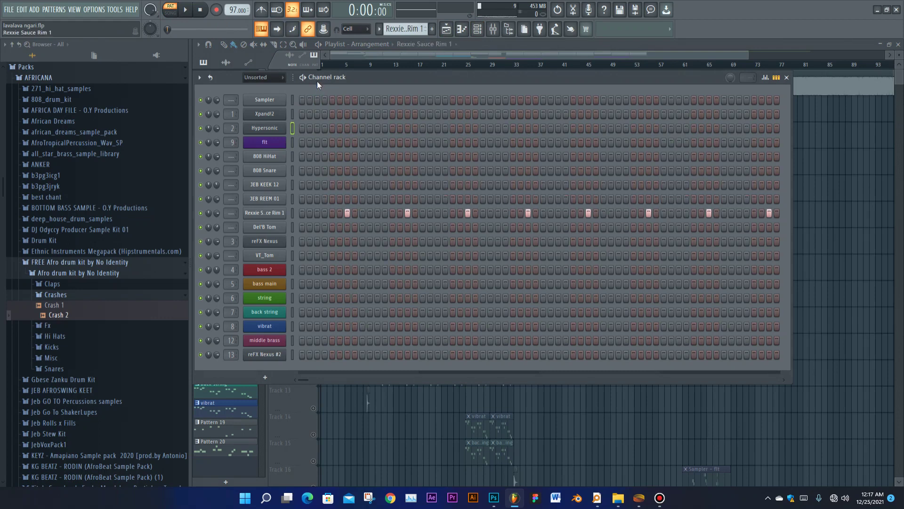
pyautogui.press('KP_Add')
pyautogui.press('KP_Add')
pyautogui.press('KP_Add')
pyautogui.press('KP_Add')
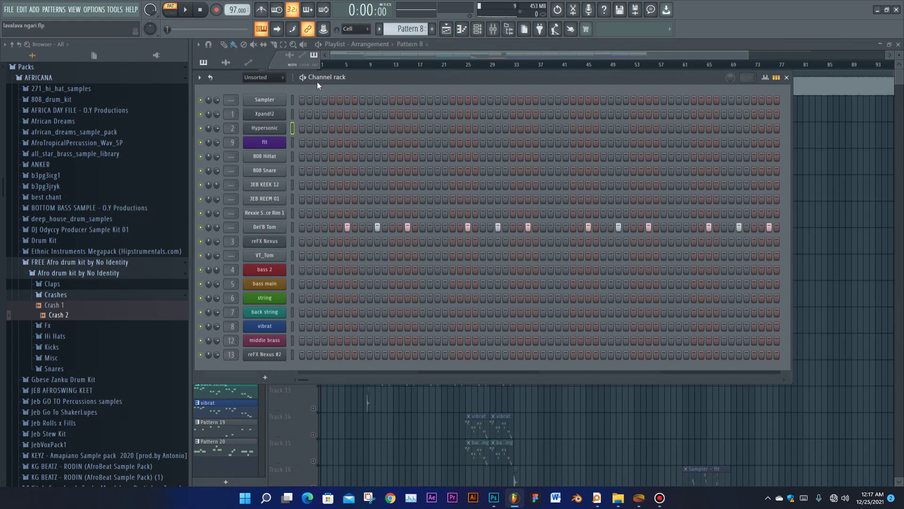
pyautogui.press('KP_Add')
pyautogui.press('KP_Add')
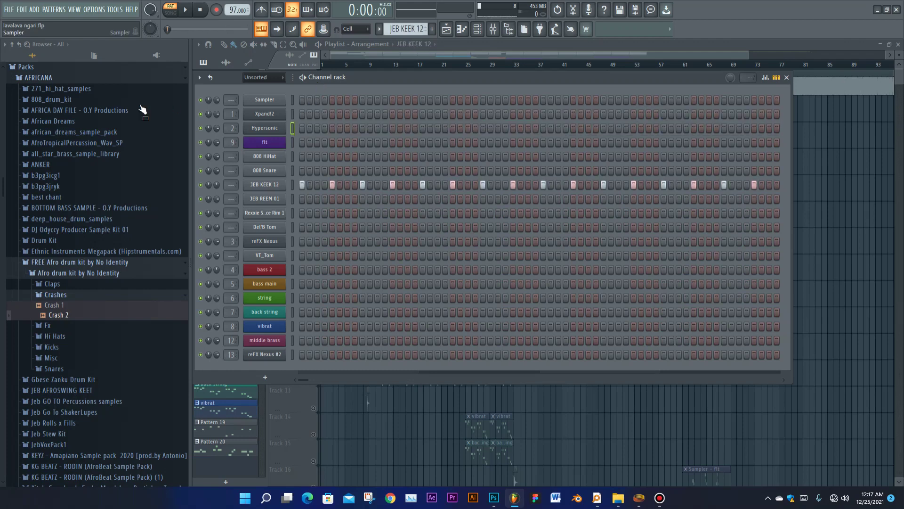
# Play the JEB KEEK 12 pattern and the JEB REEM 01 pattern one after the other
pyautogui.press('space')
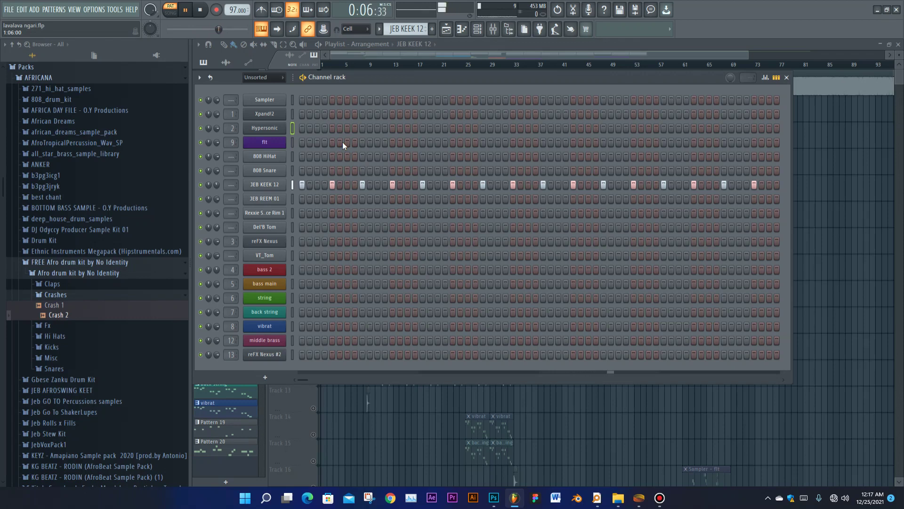
pyautogui.press('space')
pyautogui.press('KP_Add')
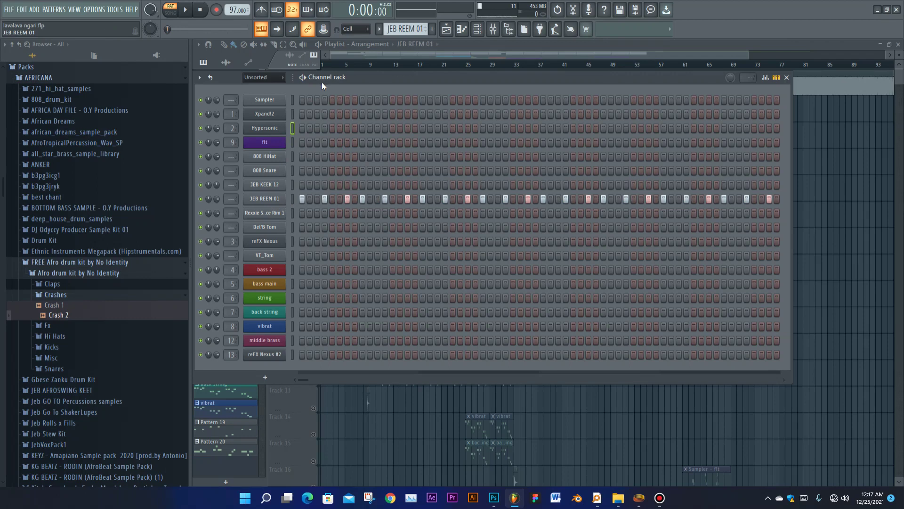
pyautogui.press('space')
pyautogui.press('space')
# Play the Rexxie Sauce Rim 1 pattern and return to the playlist
pyautogui.press('KP_Add')
pyautogui.press('space')
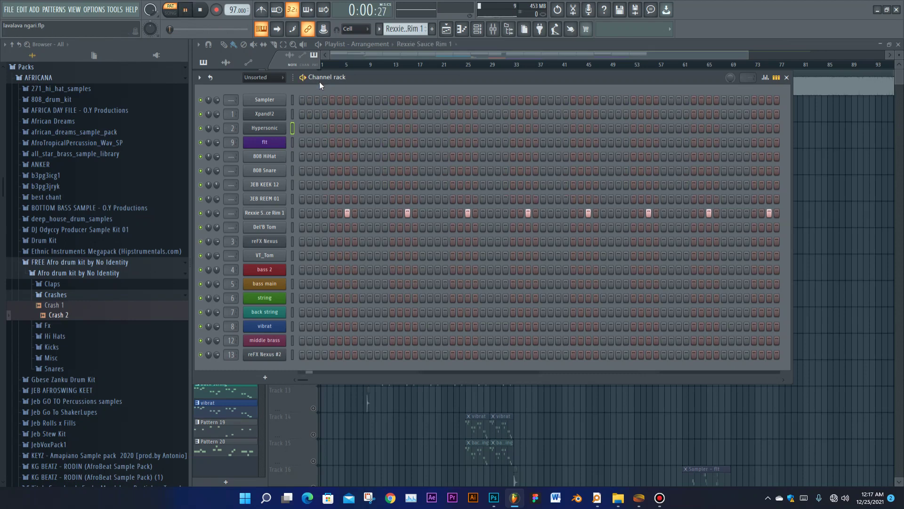
pyautogui.press('space')
pyautogui.press('F6')
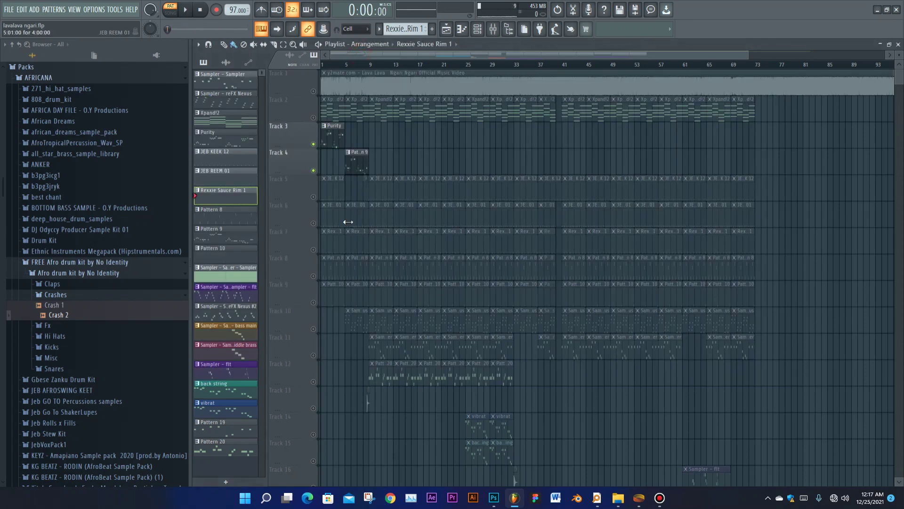
# Mute tracks 3 and 4 in the playlist and unmute tracks 6 and 7
pyautogui.click(313, 170)
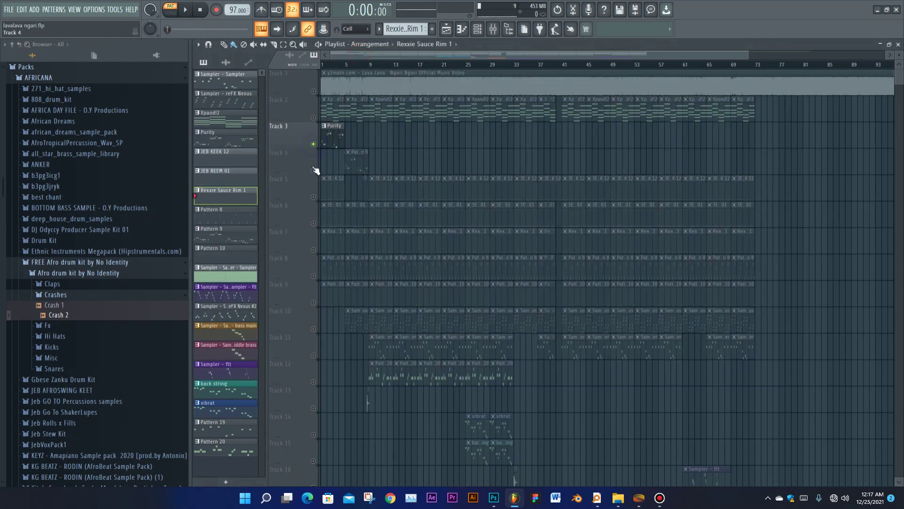
pyautogui.click(314, 144)
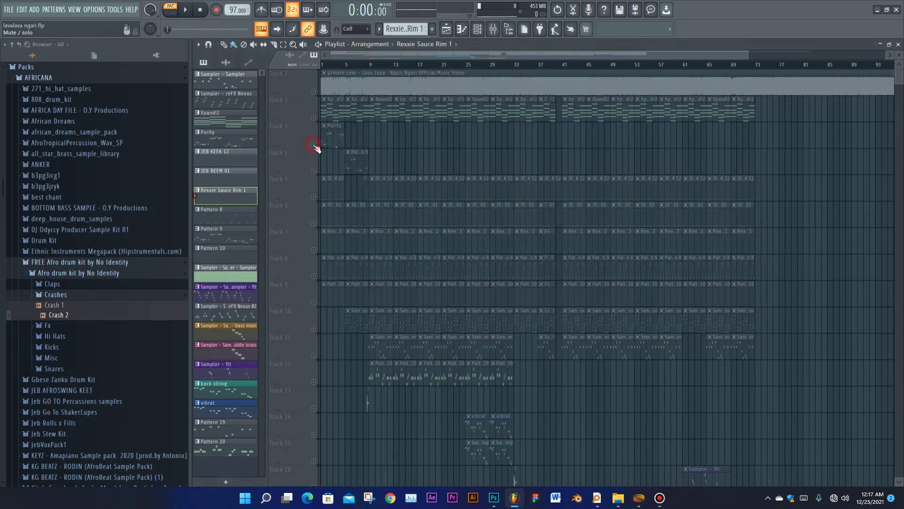
pyautogui.click(313, 249)
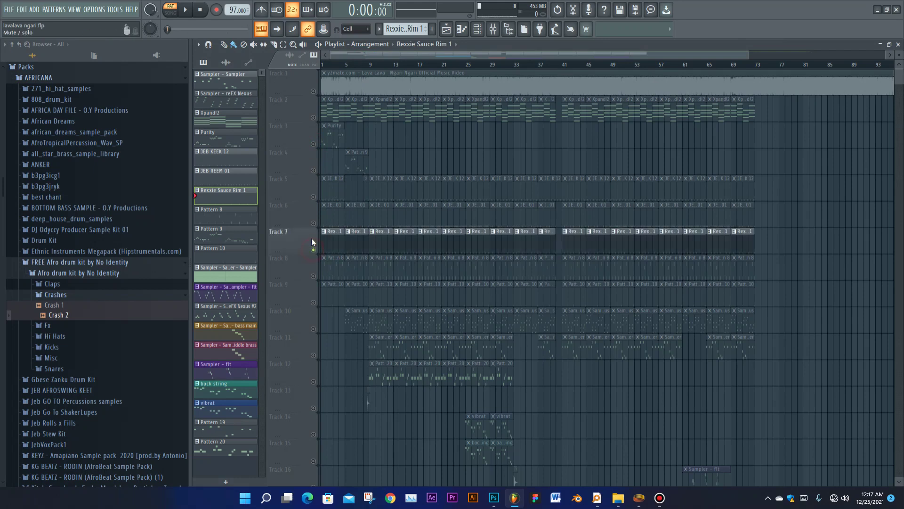
pyautogui.click(313, 223)
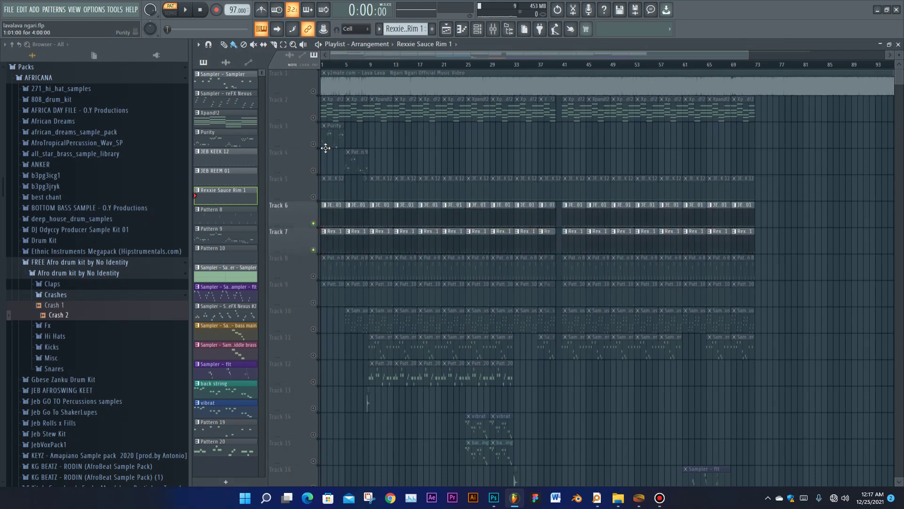
# Play the song from bar 1 and unmute track 5 to hear it together with tracks 6 and 7
pyautogui.click(323, 66)
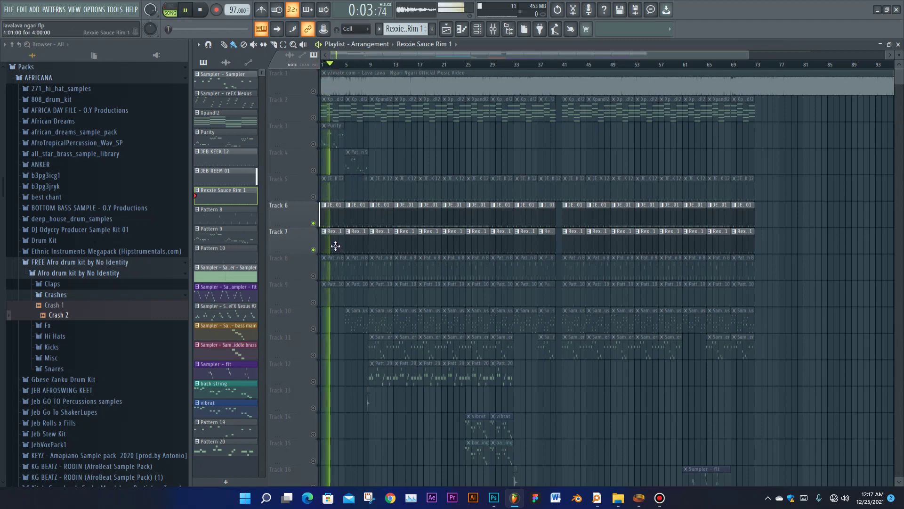
pyautogui.click(313, 197)
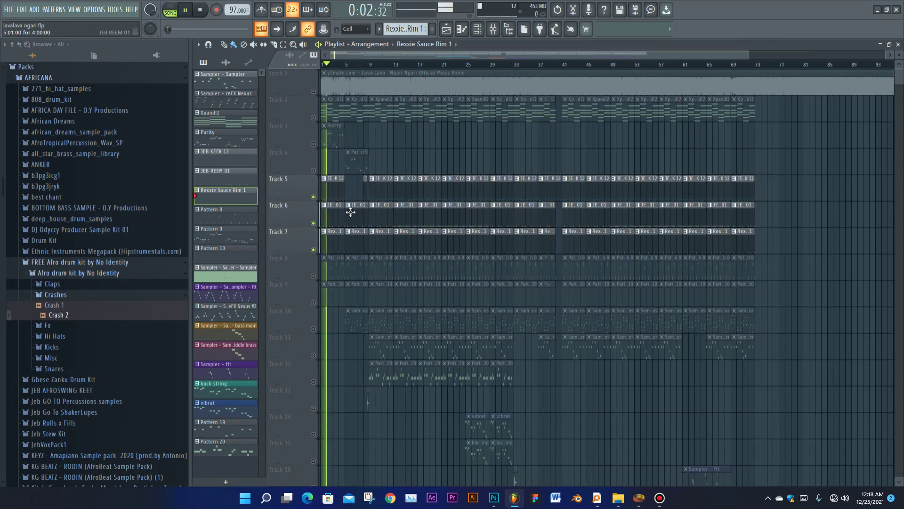
pyautogui.press('space')
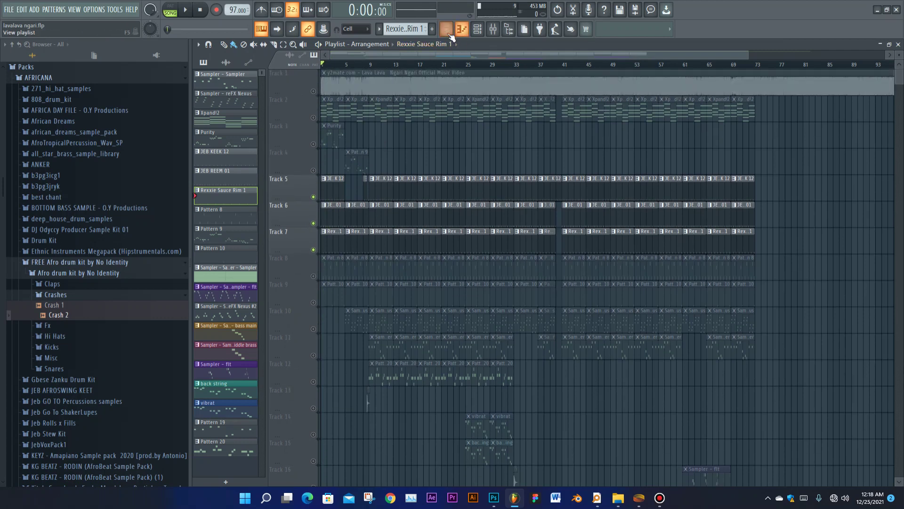
# Switch to pattern mode and play Pattern 8, the Del'B Tom pattern, on its own
pyautogui.click(474, 33)
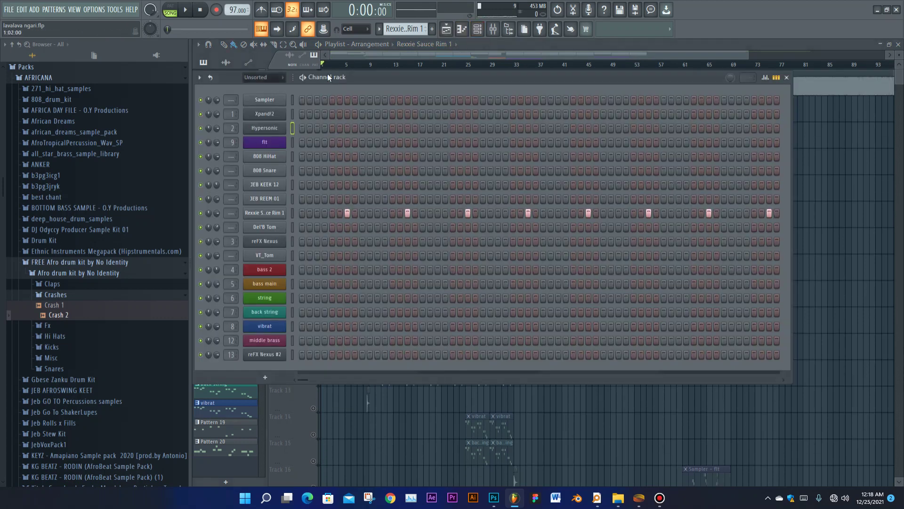
pyautogui.press('KP_Add')
pyautogui.press('space')
pyautogui.press('space')
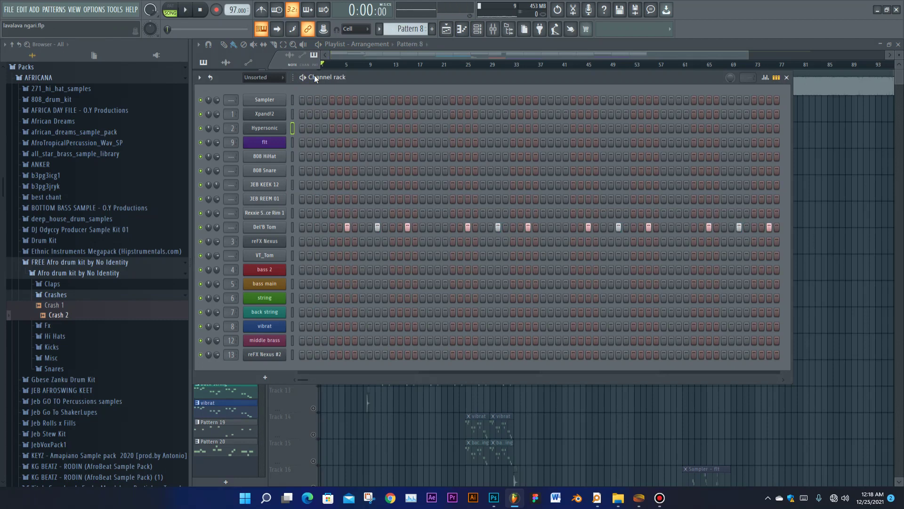
pyautogui.click(370, 44)
pyautogui.click(169, 10)
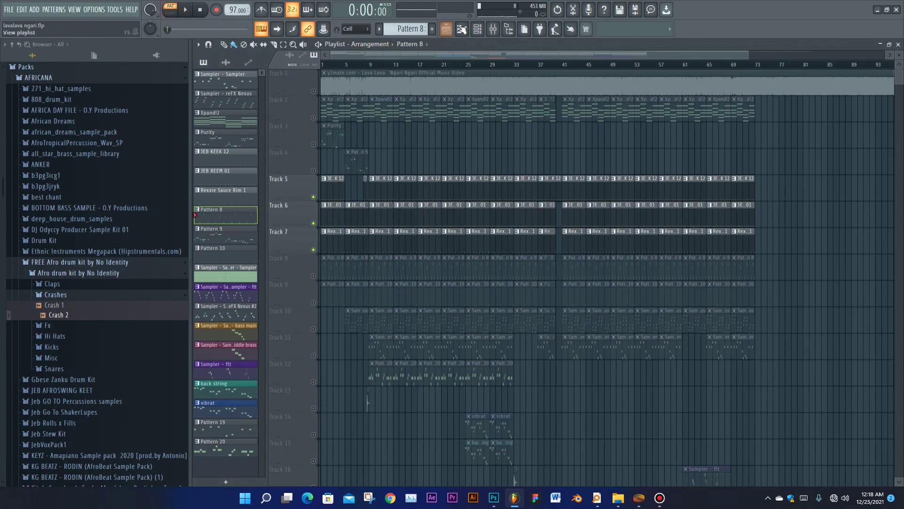
pyautogui.click(477, 29)
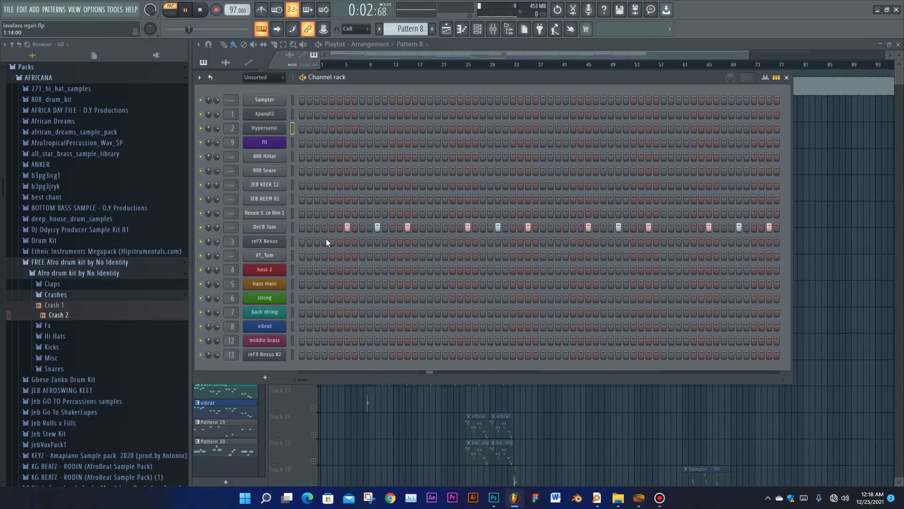
# Examine the Del'B Tom notes of Pattern 8 in the piano roll and stop playback
pyautogui.rightClick(275, 234)
pyautogui.click(305, 227)
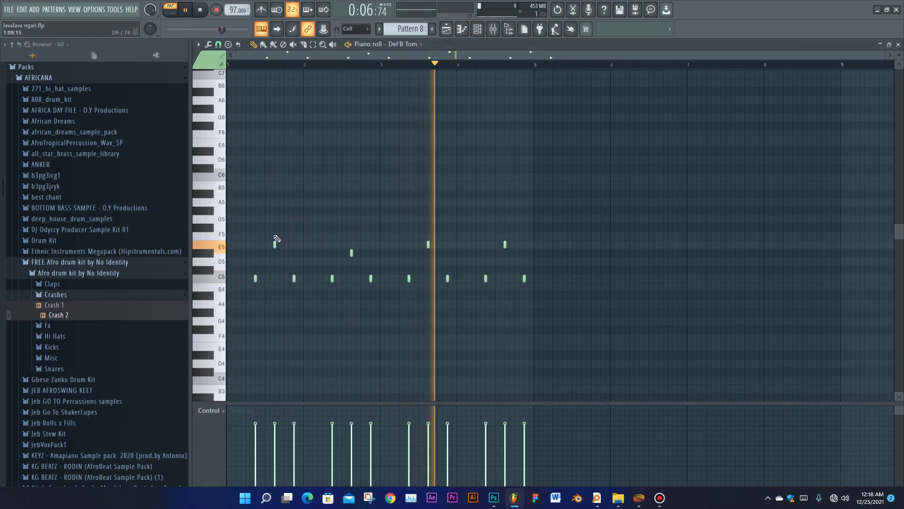
pyautogui.click(899, 45)
pyautogui.press('space')
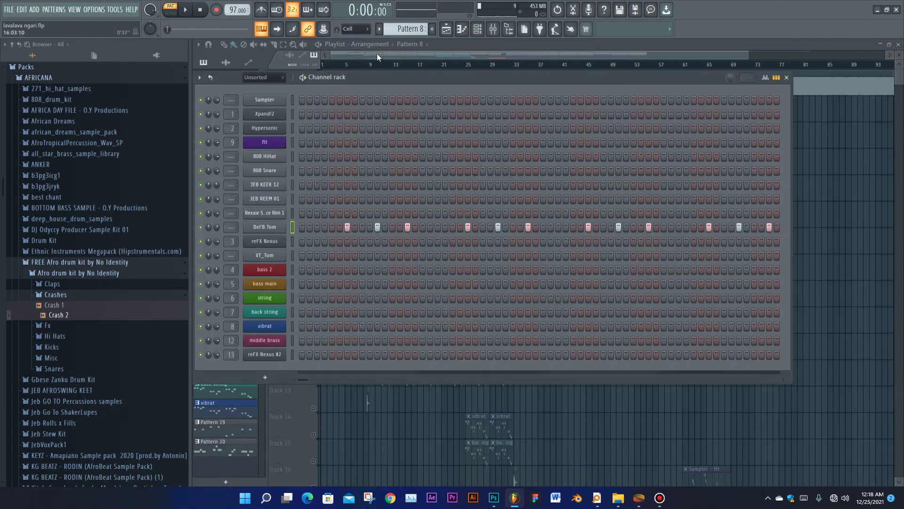
# Unmute track 8 in the playlist and play the song to hear it together with tracks 5 to 7
pyautogui.click(377, 52)
pyautogui.click(314, 277)
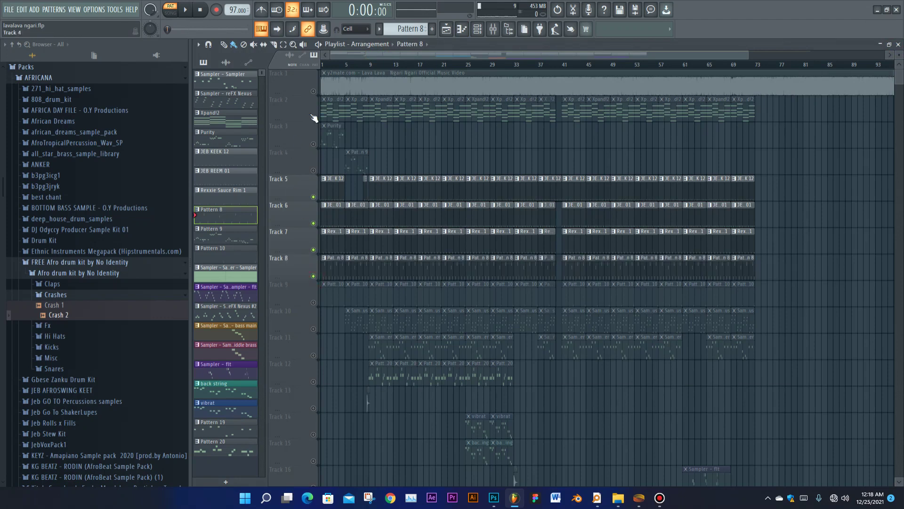
pyautogui.press('space')
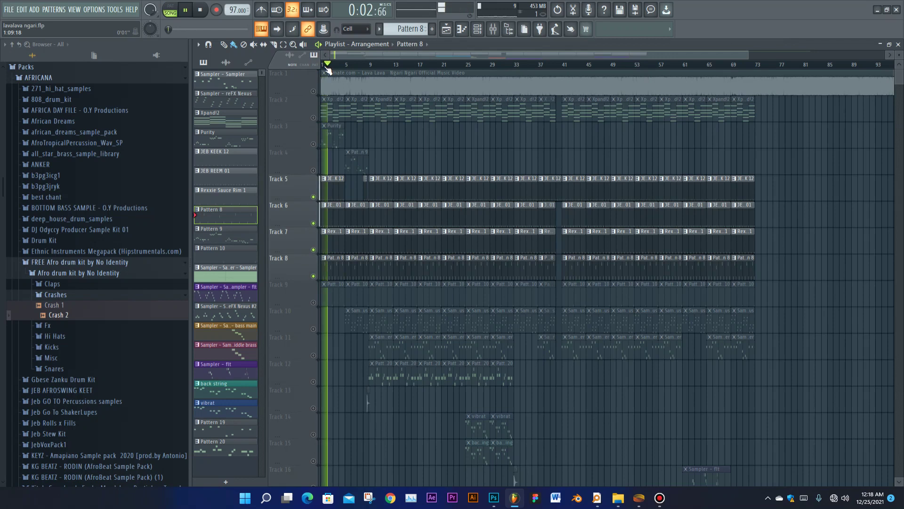
pyautogui.press('space')
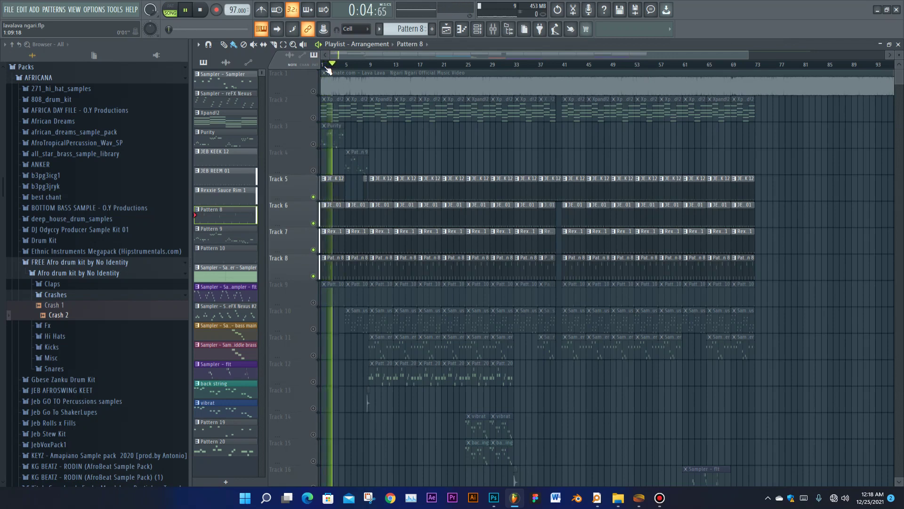
# Return to pattern mode and play Pattern 9, the Hypersonic melody
pyautogui.click(478, 30)
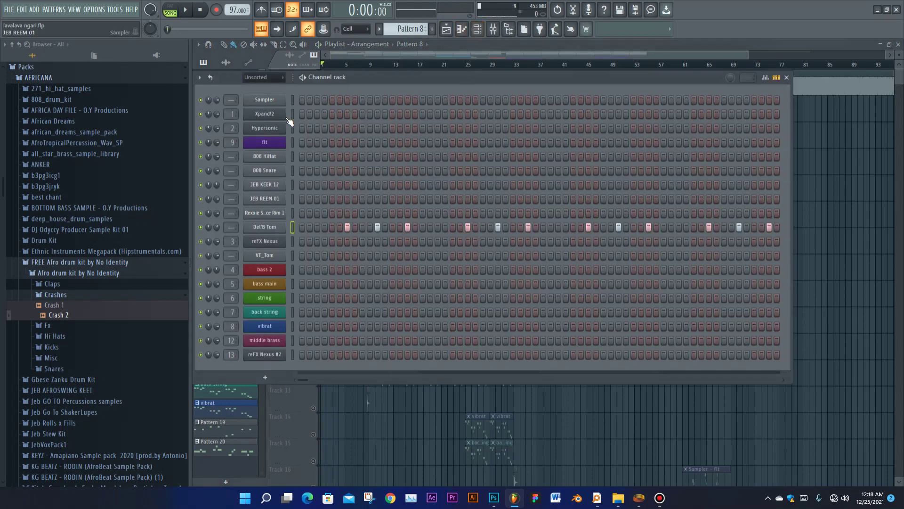
pyautogui.press('l')
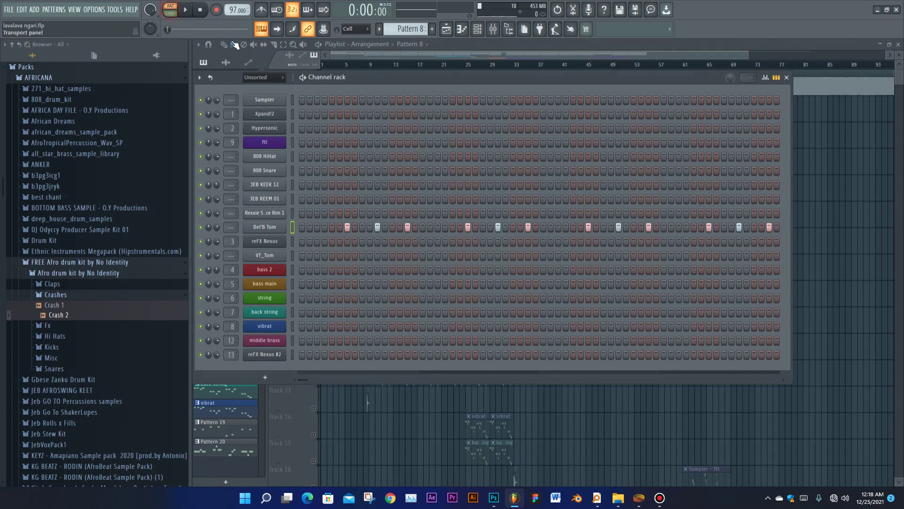
pyautogui.press('KP_Add')
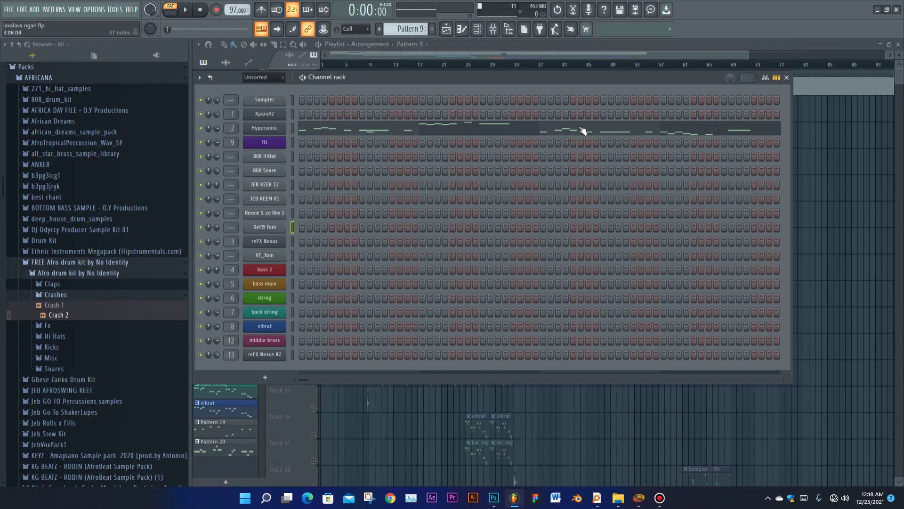
pyautogui.press('space')
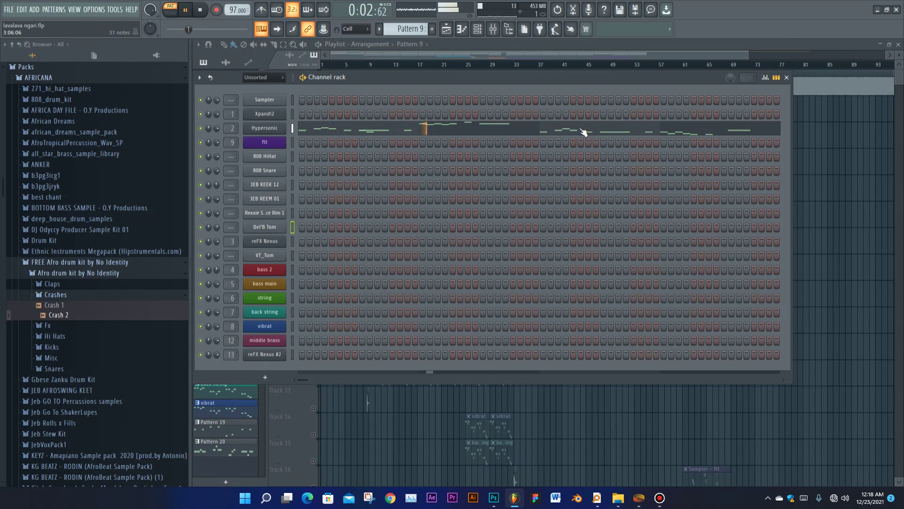
pyautogui.press('space')
# Examine the patches loaded in Hypersonic and browse its Strings, Brass Sections and Saxes categories
pyautogui.click(279, 130)
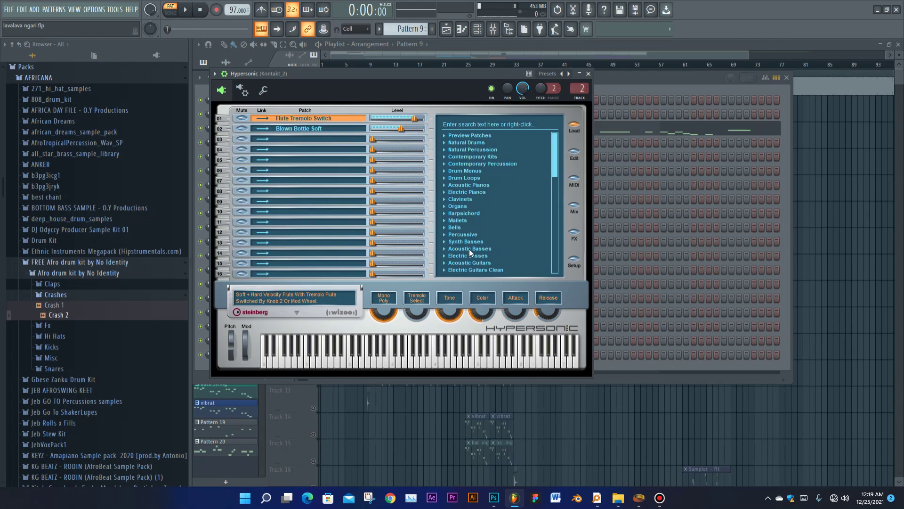
pyautogui.moveTo(555, 158); pyautogui.dragTo(558, 180)
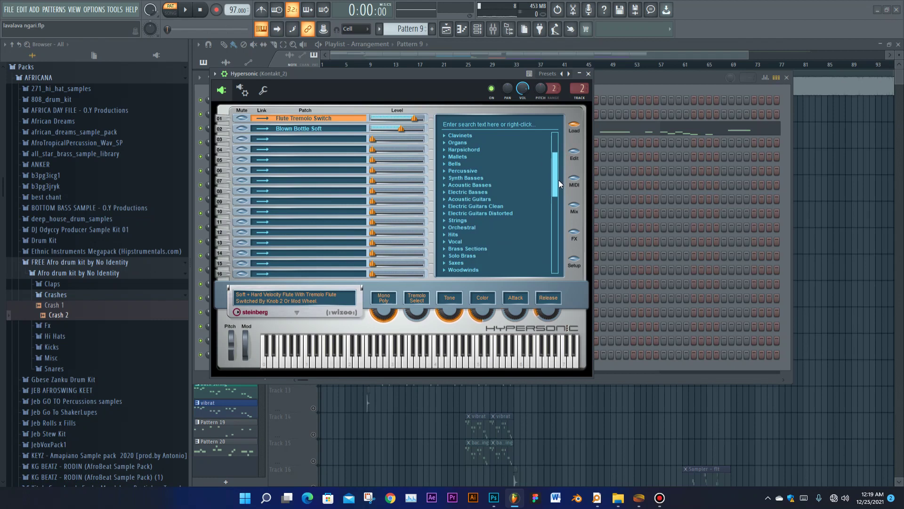
pyautogui.click(444, 220)
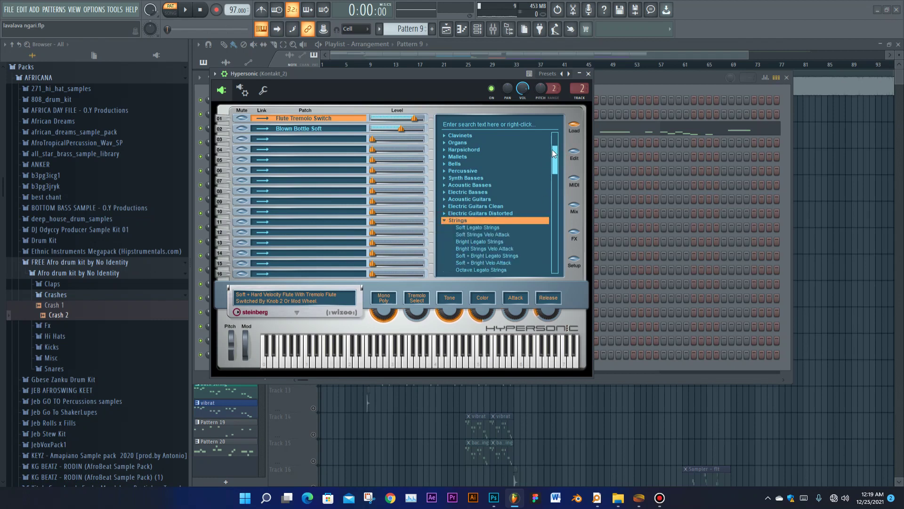
pyautogui.moveTo(556, 157); pyautogui.dragTo(555, 209)
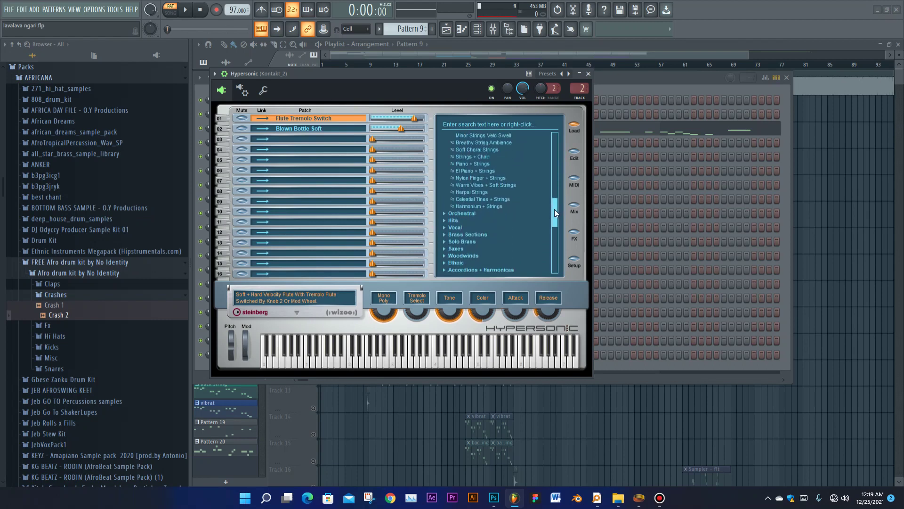
pyautogui.click(441, 235)
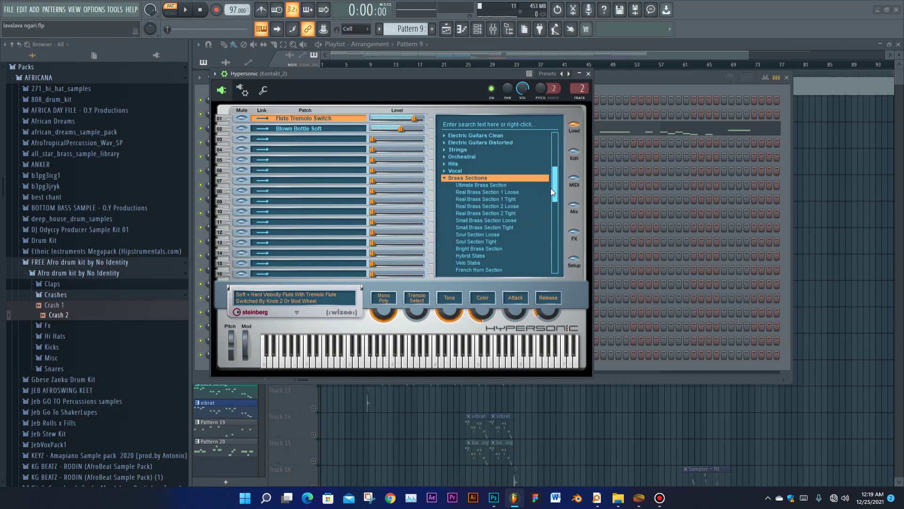
pyautogui.scroll(-4, 553, 174)
pyautogui.moveTo(556, 194); pyautogui.dragTo(555, 195)
pyautogui.click(444, 234)
pyautogui.scroll(-2, 555, 194)
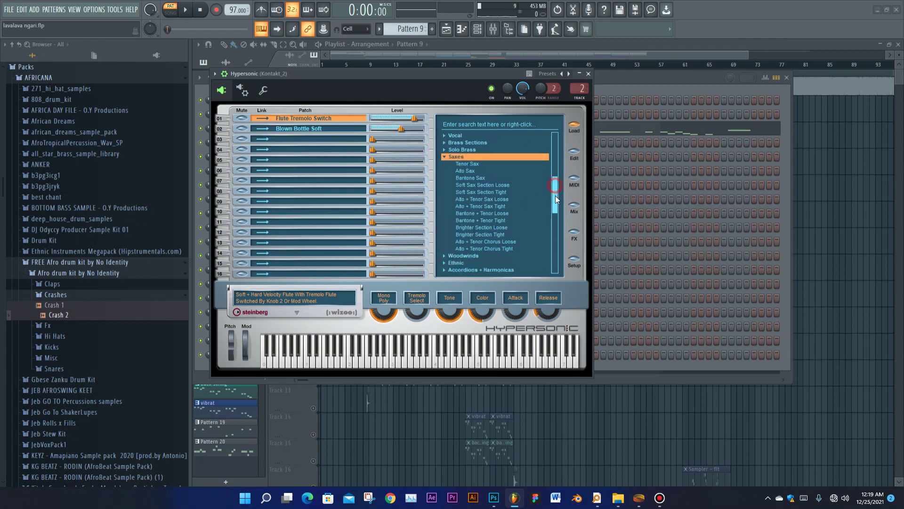
pyautogui.moveTo(556, 188); pyautogui.dragTo(551, 155)
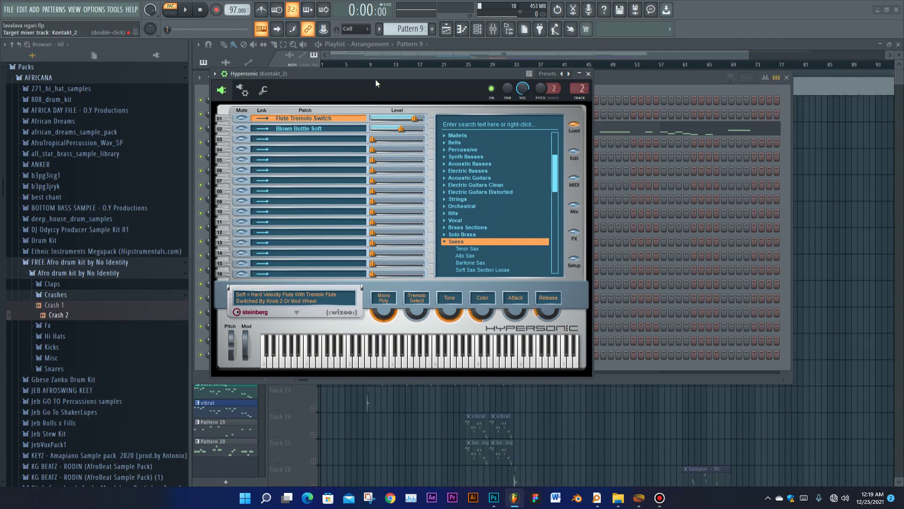
pyautogui.click(588, 73)
# Play Pattern 9 again, followed by Pattern 10 with the VT_Tom hits
pyautogui.press('space')
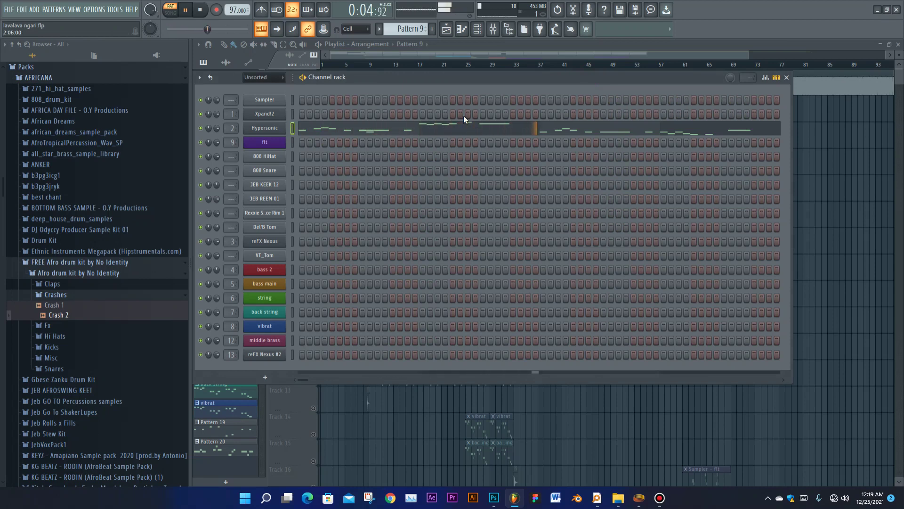
pyautogui.press('space')
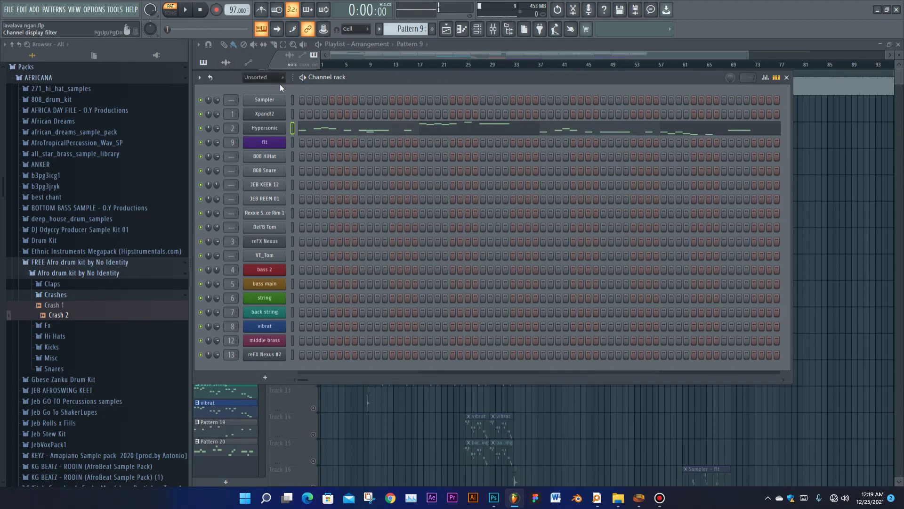
pyautogui.press('KP_Add')
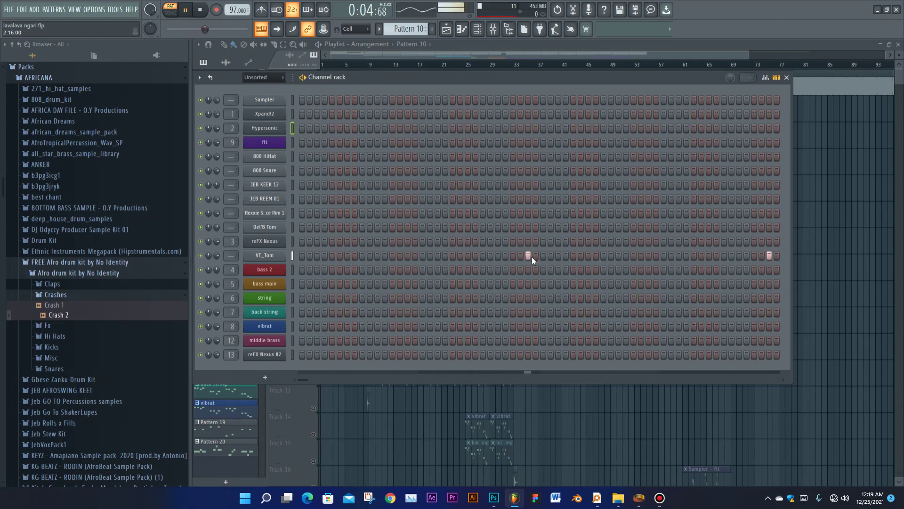
pyautogui.press('space')
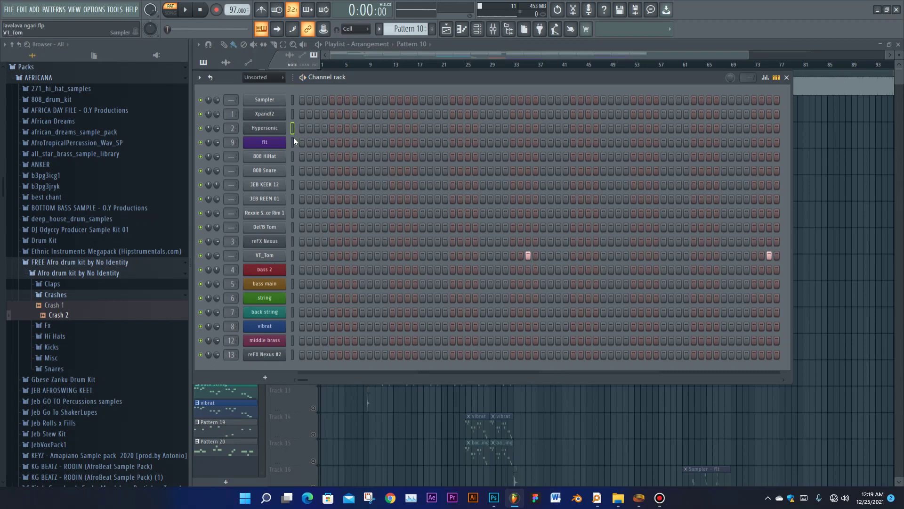
# Play the Sampler - flt melody pattern on its own and look over the lower playlist tracks
pyautogui.press('KP_Add')
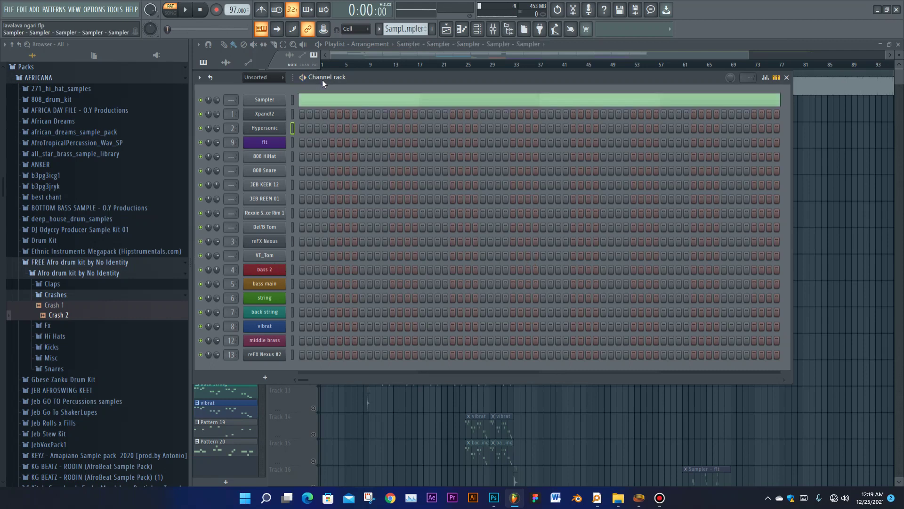
pyautogui.press('KP_Add')
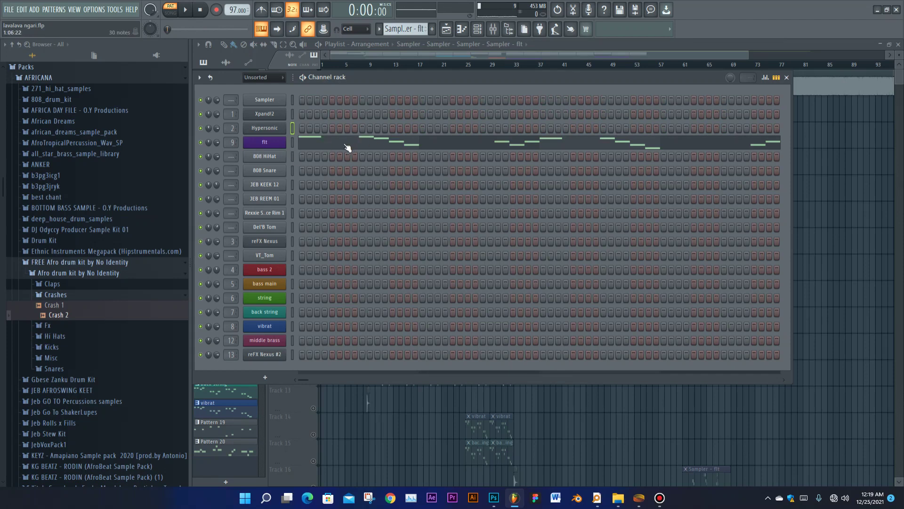
pyautogui.press('space')
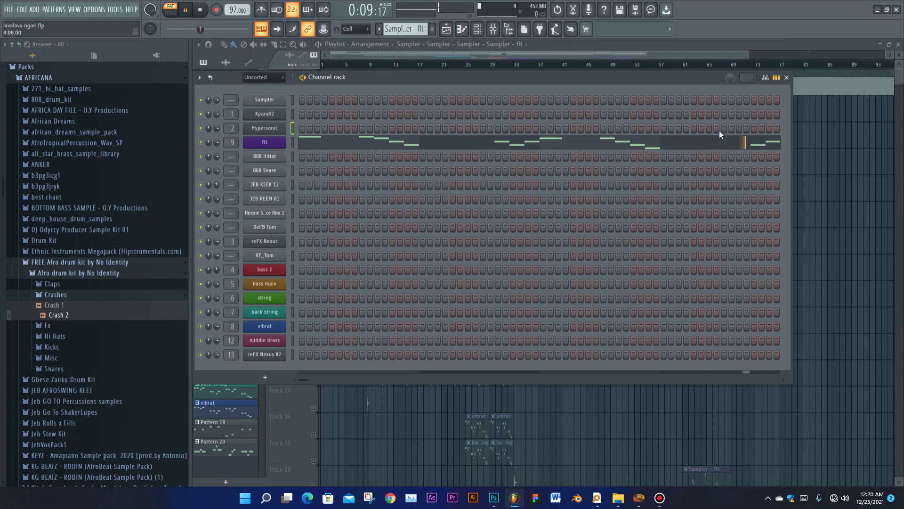
pyautogui.press('space')
pyautogui.press('F6')
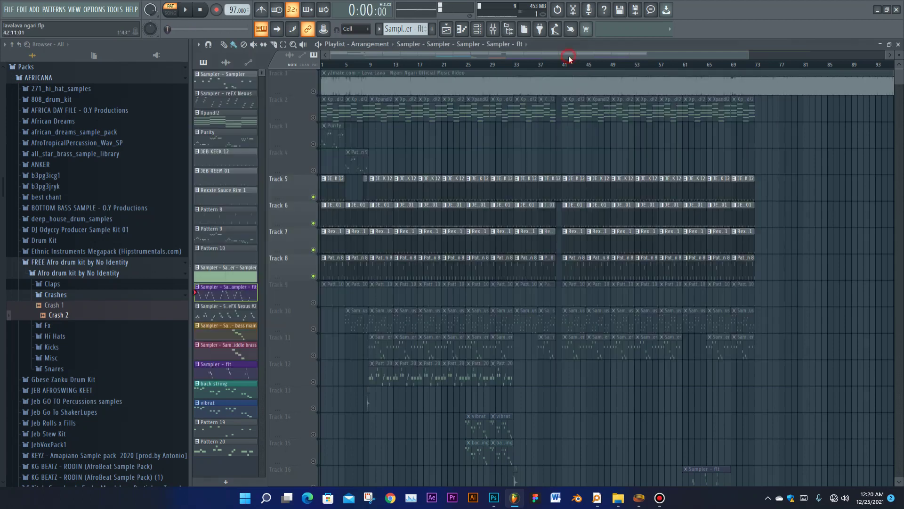
pyautogui.scroll(-4, 573, 380)
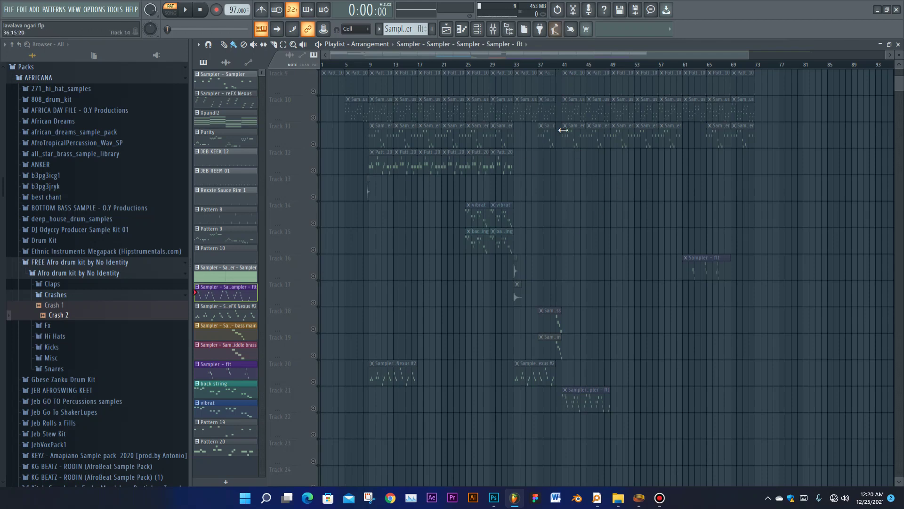
# Go to the reFX Nexus #2 pattern, check which preset its Nexus instrument uses, and play the pattern
pyautogui.click(478, 30)
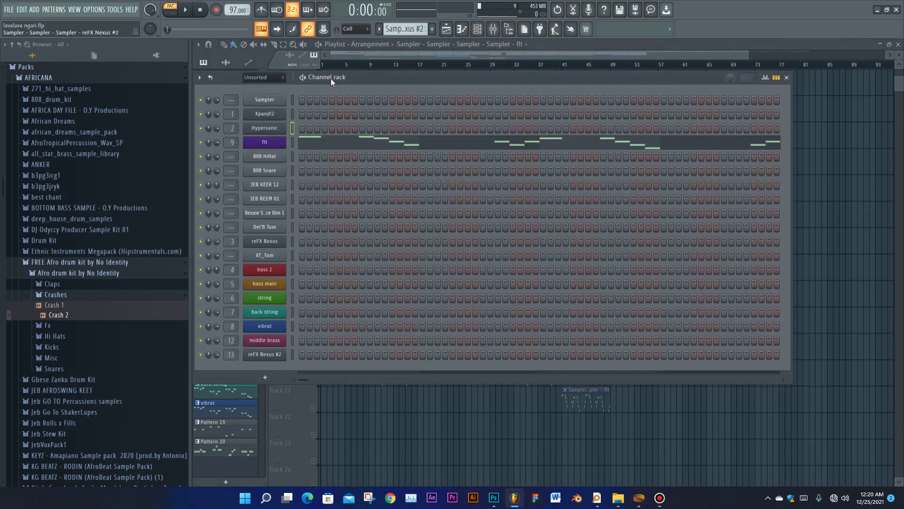
pyautogui.press('KP_Add')
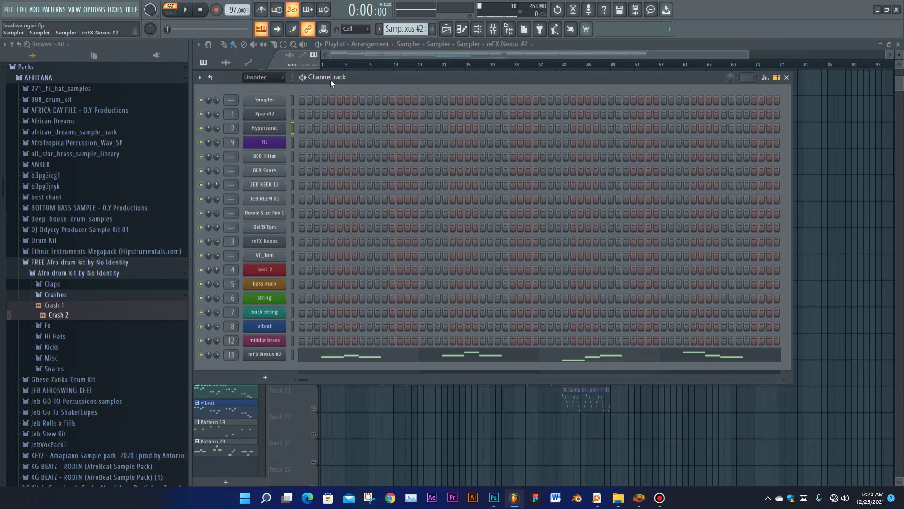
pyautogui.click(274, 356)
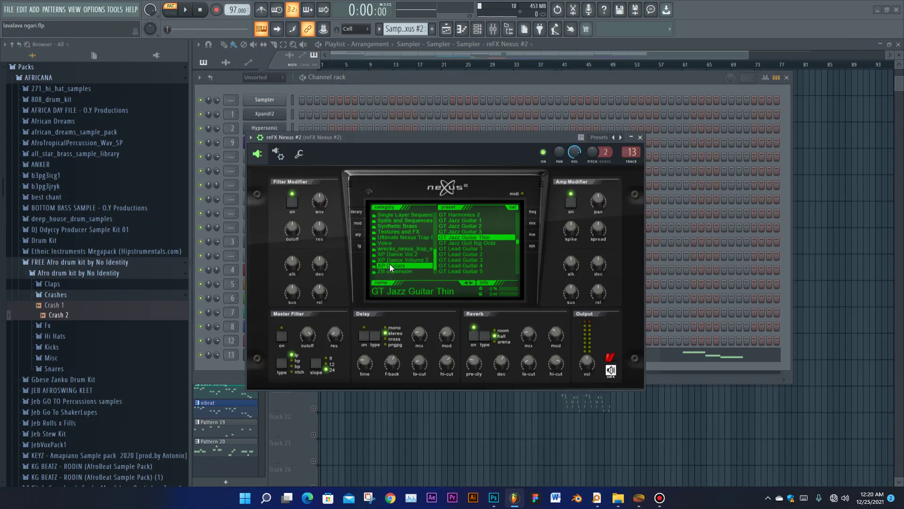
pyautogui.click(640, 137)
pyautogui.press('space')
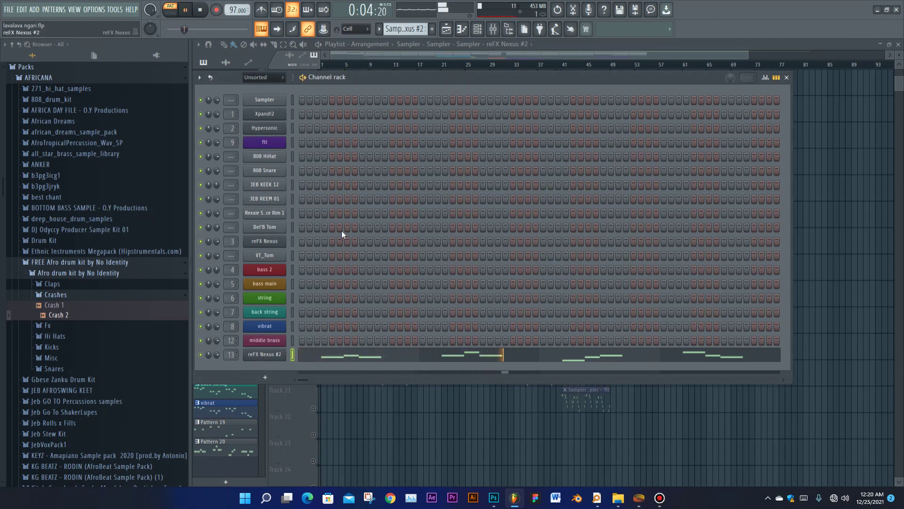
# Open the ValhallaVintageVerb reverb on the reFX Nexus #2 mixer track to examine its settings
pyautogui.click(493, 28)
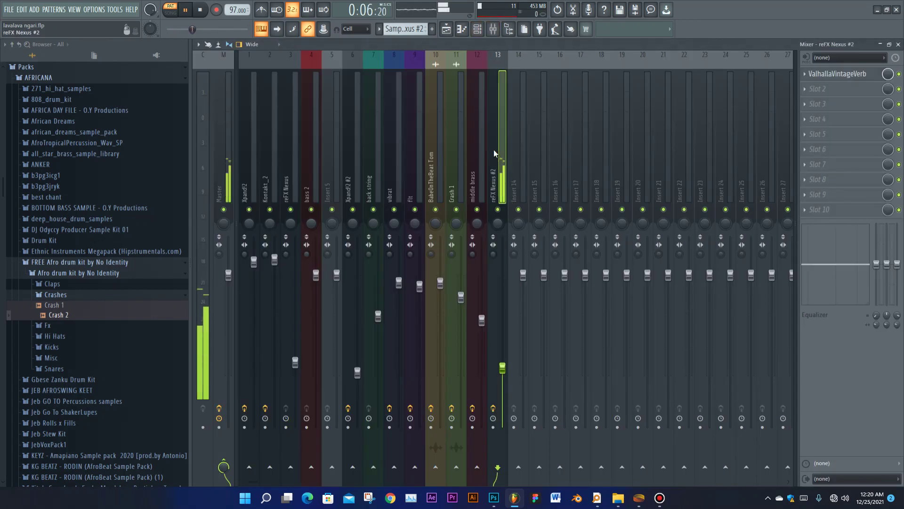
pyautogui.click(820, 75)
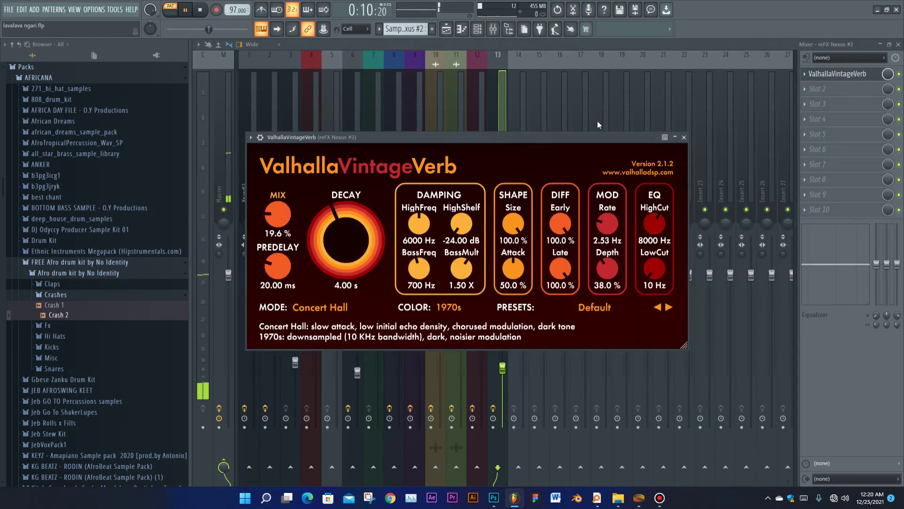
# Close the reverb and mixer windows and stop the reFX Nexus #2 pattern's playback
pyautogui.click(684, 137)
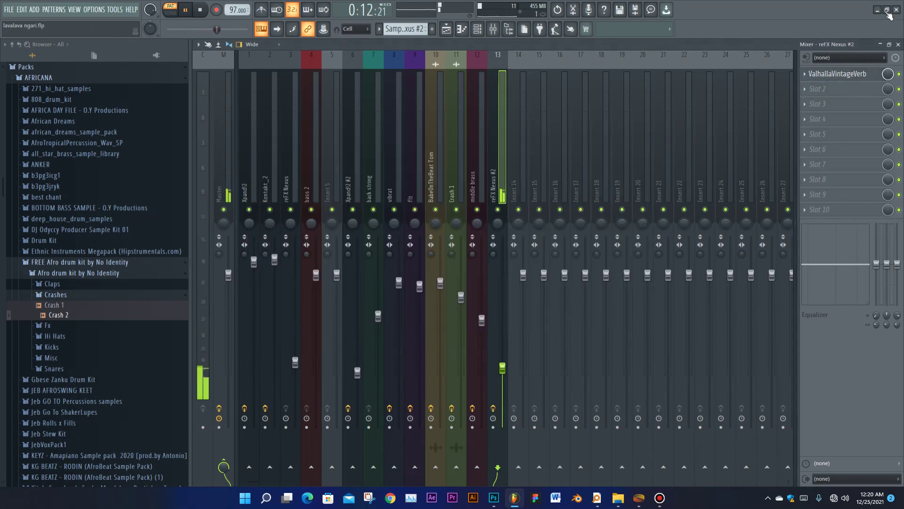
pyautogui.press('F9')
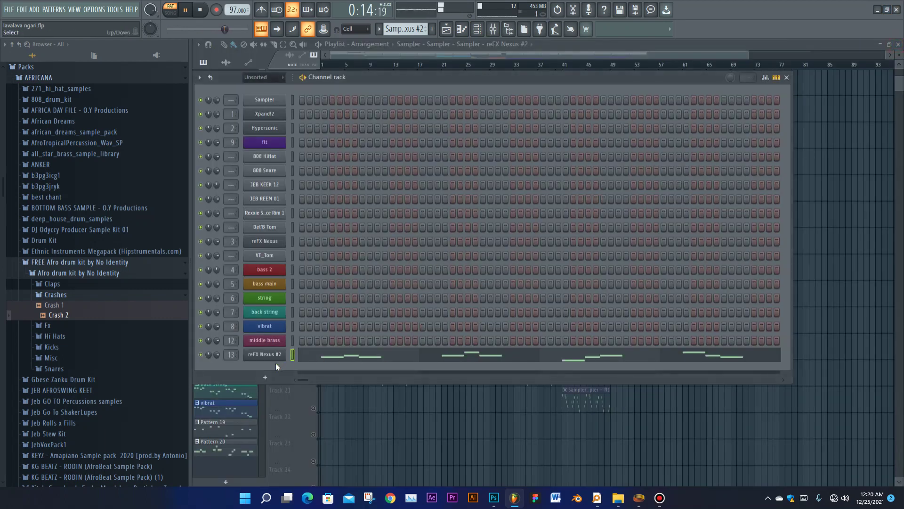
pyautogui.press('space')
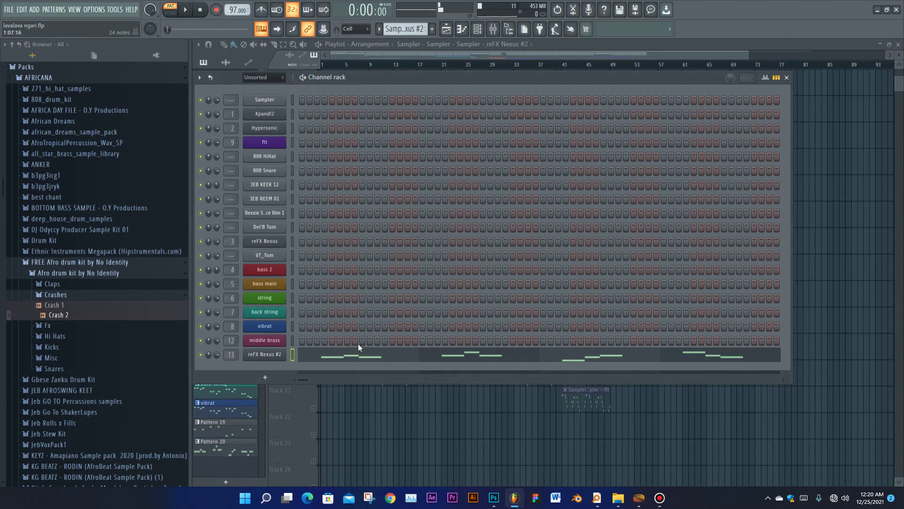
# Review the mixer effects loaded on the middle brass, Crash 1 and BabeOnTheBeat Tom tracks
pyautogui.click(494, 29)
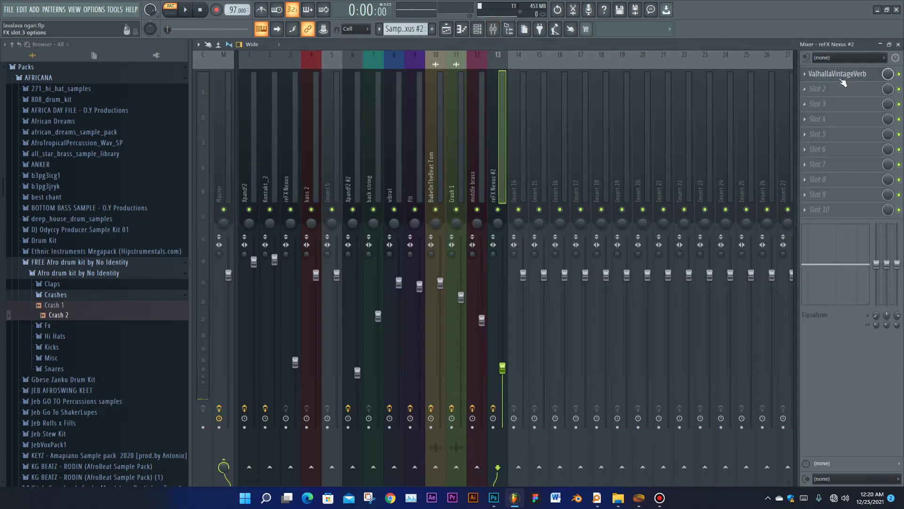
pyautogui.click(480, 121)
pyautogui.click(457, 120)
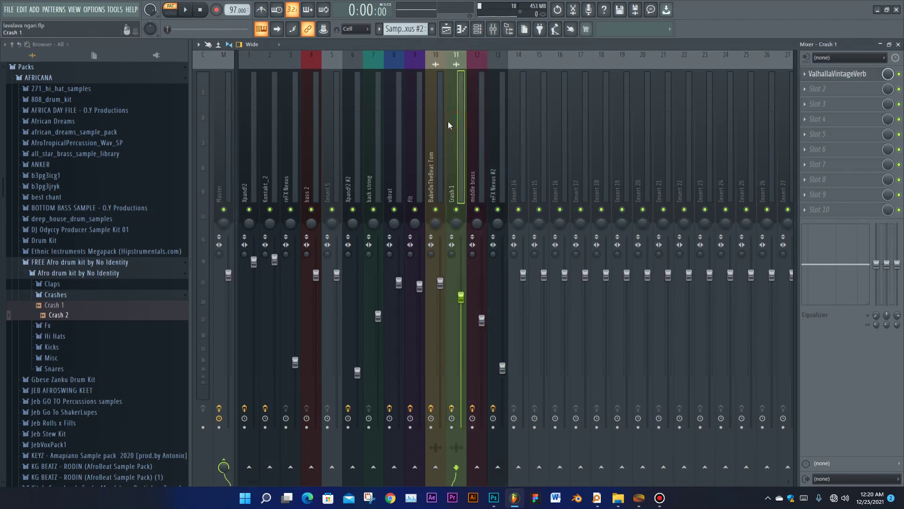
pyautogui.click(435, 118)
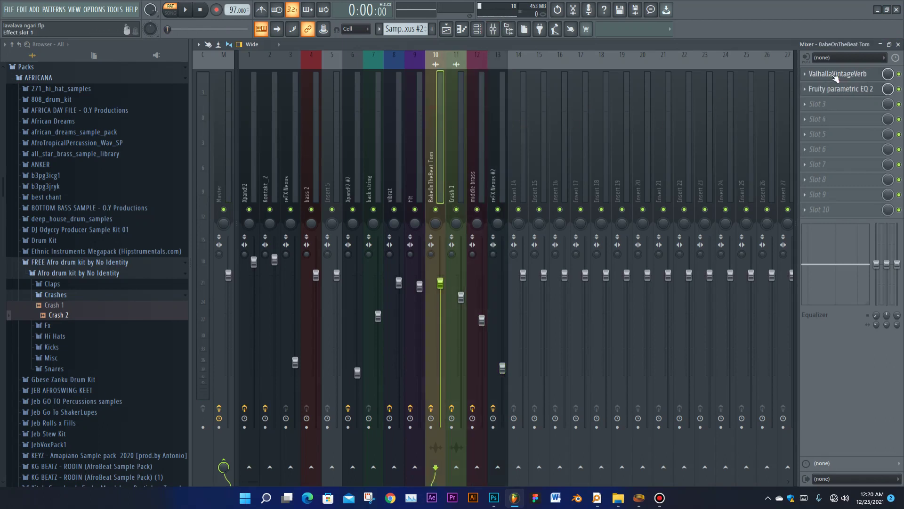
# Play the reFX Nexus #2 pattern with its ValhallaVintageVerb bypassed and re-enabled to compare the sound, then close the mixer
pyautogui.click(493, 99)
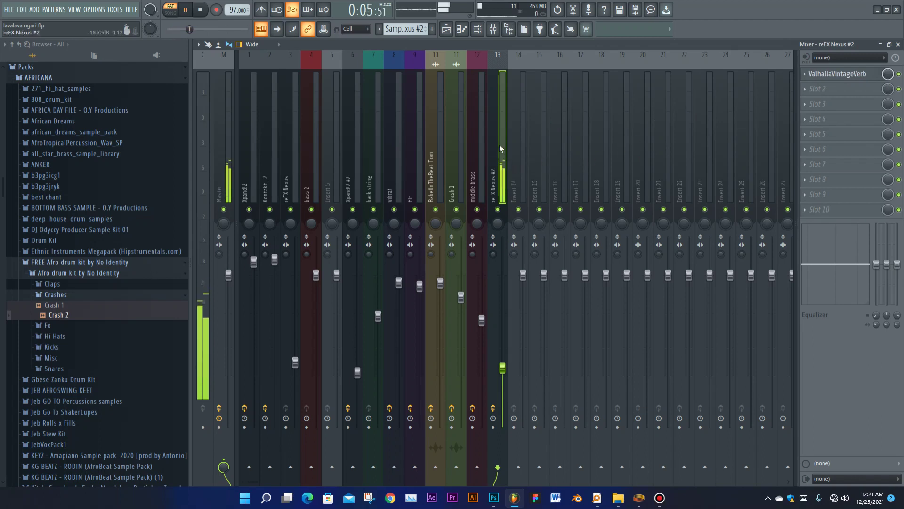
pyautogui.press('space')
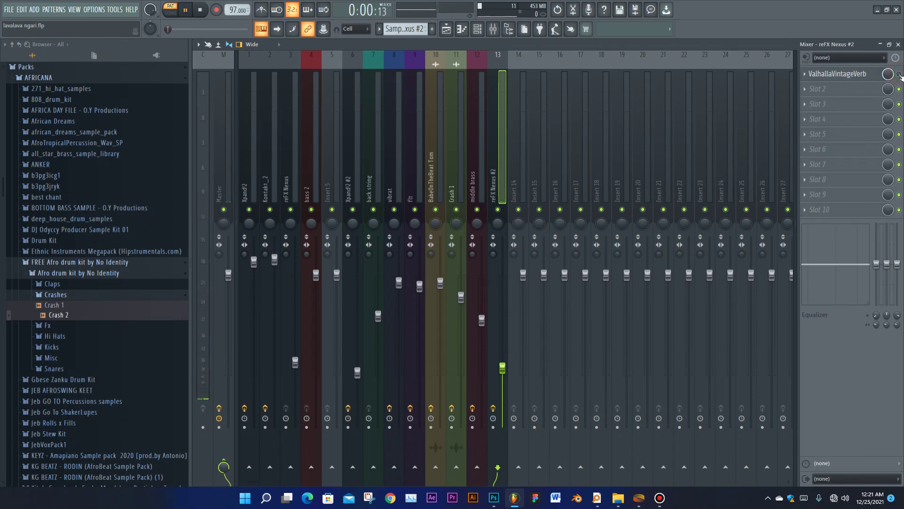
pyautogui.press('space')
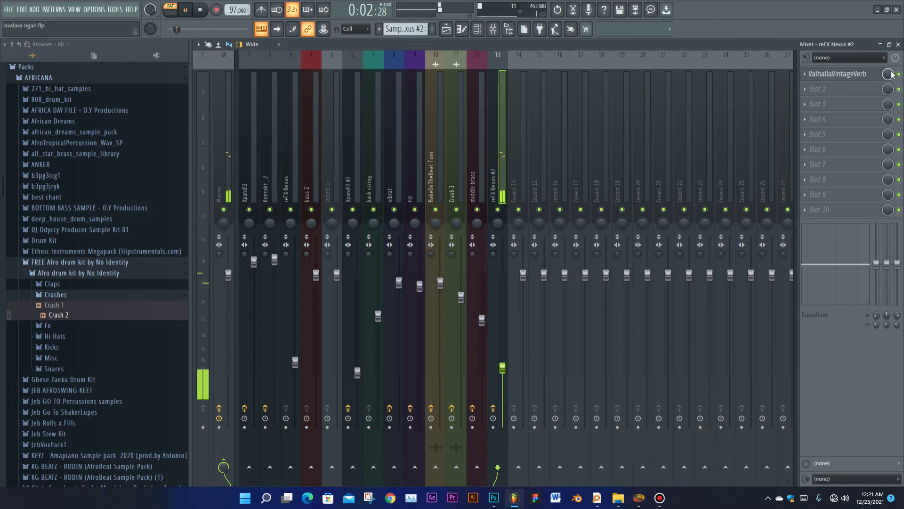
pyautogui.click(898, 44)
pyautogui.press('space')
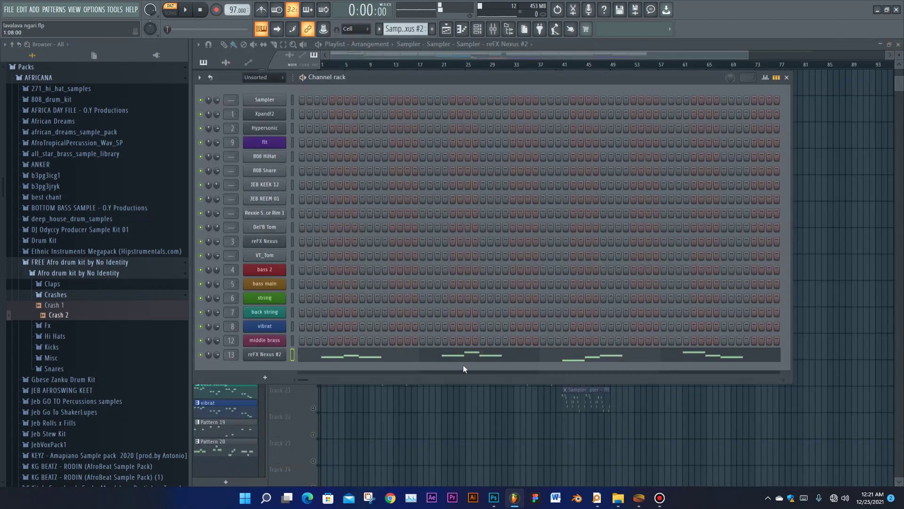
# Select the bass main pattern, isolate playlist tracks 18 and 19, and play the song from bar 37
pyautogui.click(396, 53)
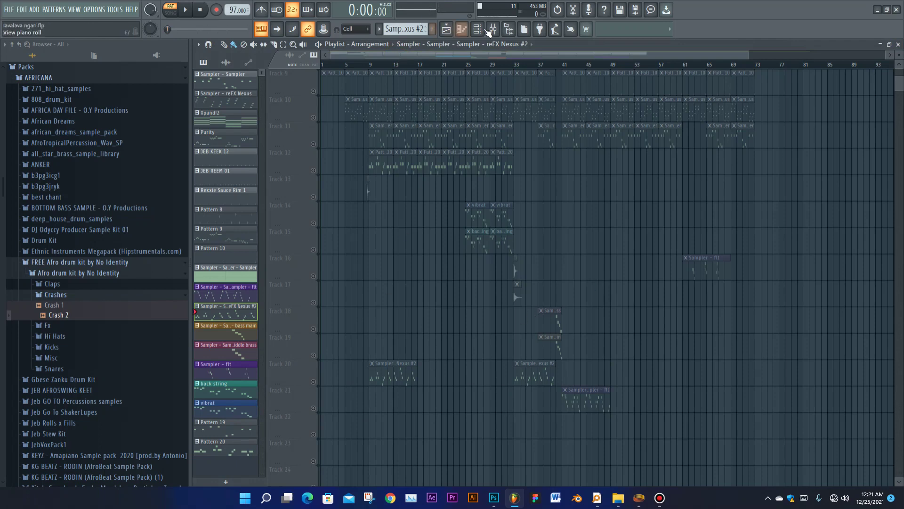
pyautogui.click(477, 29)
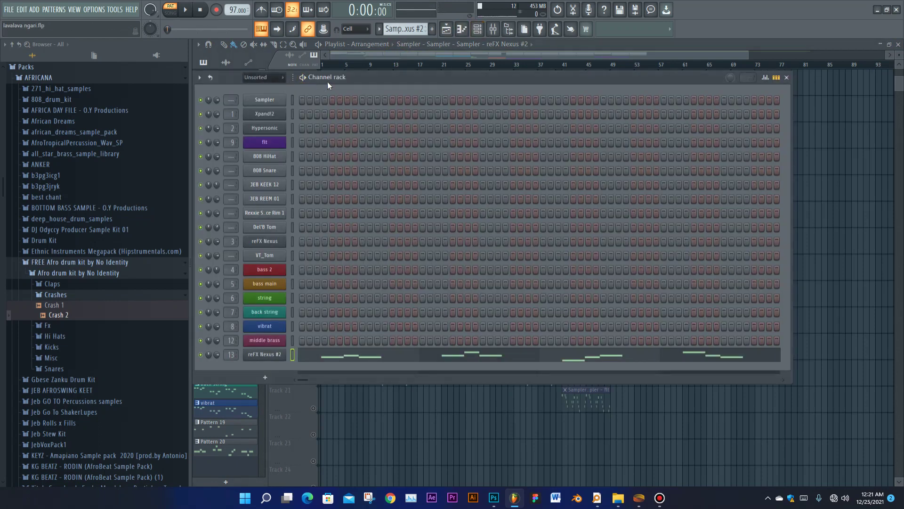
pyautogui.press('KP_Subtract')
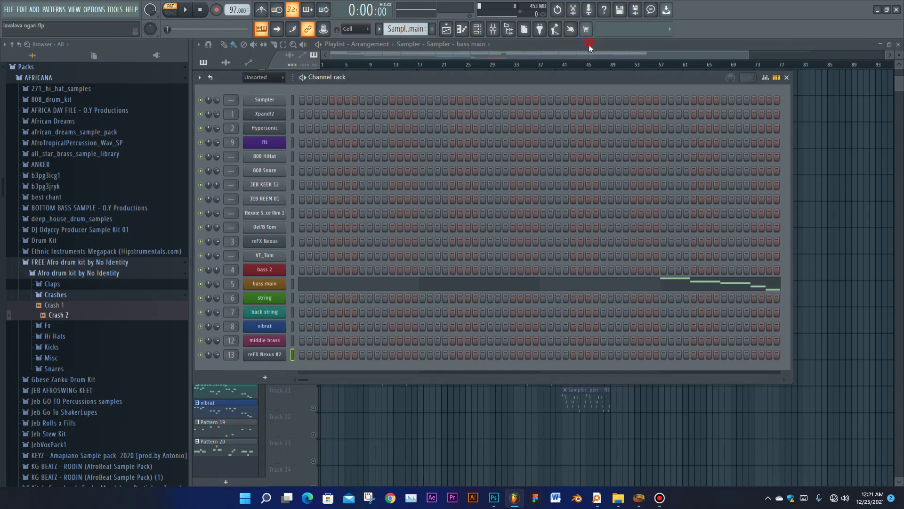
pyautogui.press('F6')
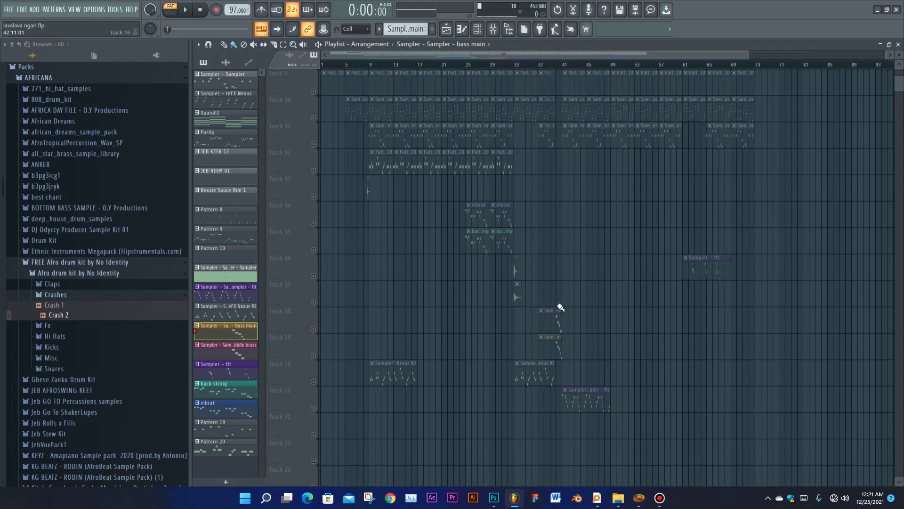
pyautogui.click(314, 329)
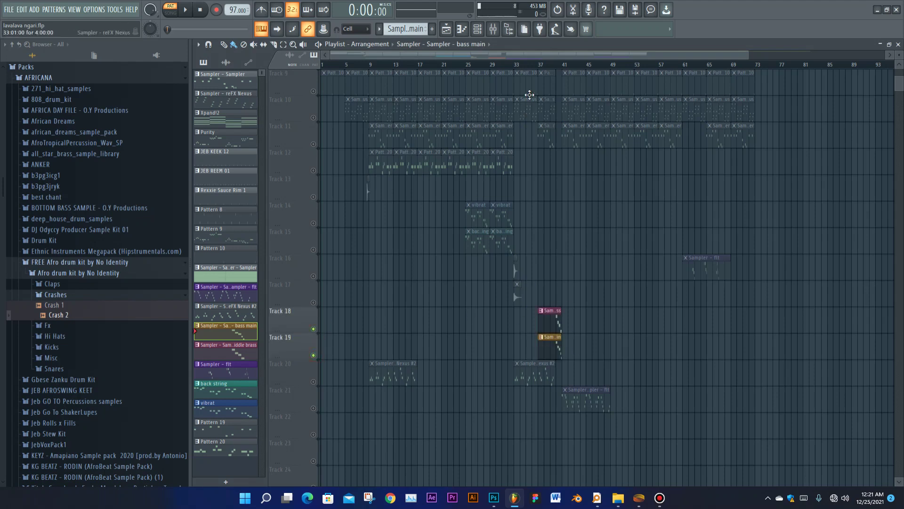
pyautogui.click(540, 65)
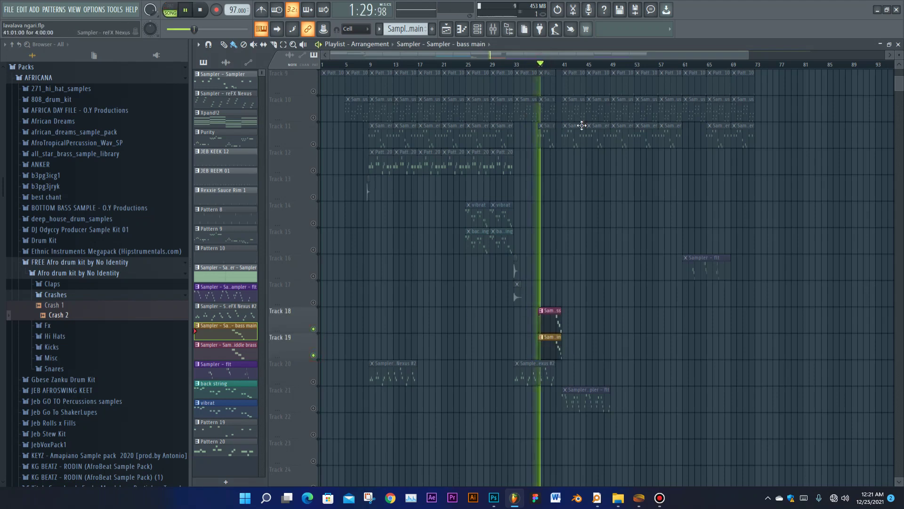
# Unmute all playlist tracks and play the full arrangement from bar 37 through the bass main and middle brass clips
pyautogui.scroll(3, 575, 168)
pyautogui.scroll(5, 309, 118)
pyautogui.press('space')
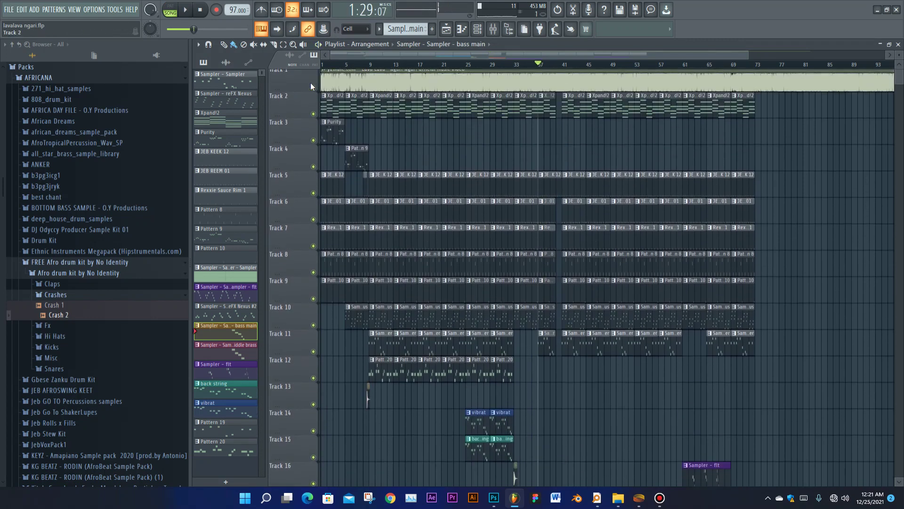
pyautogui.press('space')
pyautogui.scroll(-6, 551, 302)
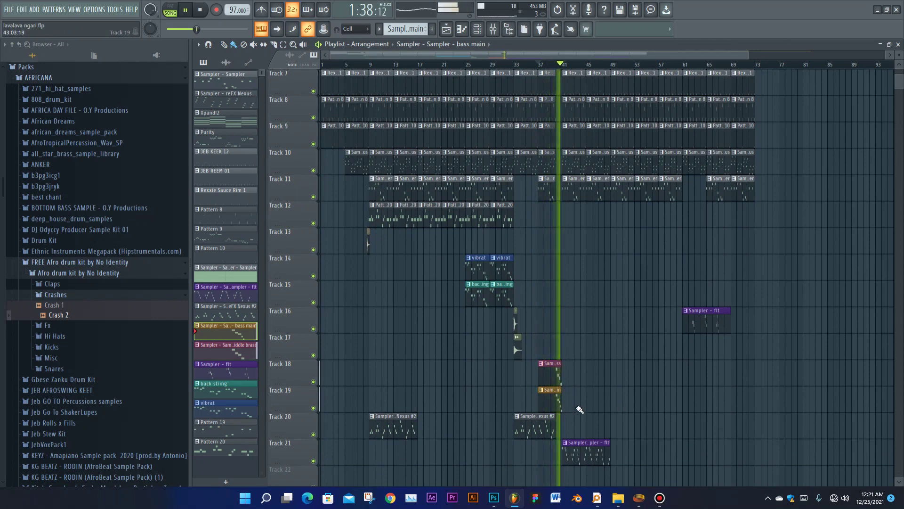
pyautogui.press('space')
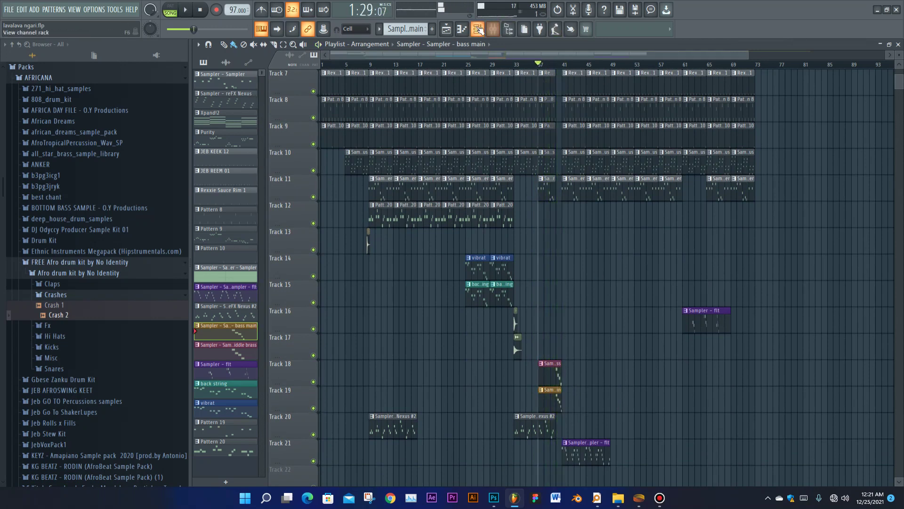
# Switch to pattern mode, open the bass main notes in the piano roll, and play them from bar 4
pyautogui.click(478, 30)
pyautogui.click(170, 10)
pyautogui.click(691, 283)
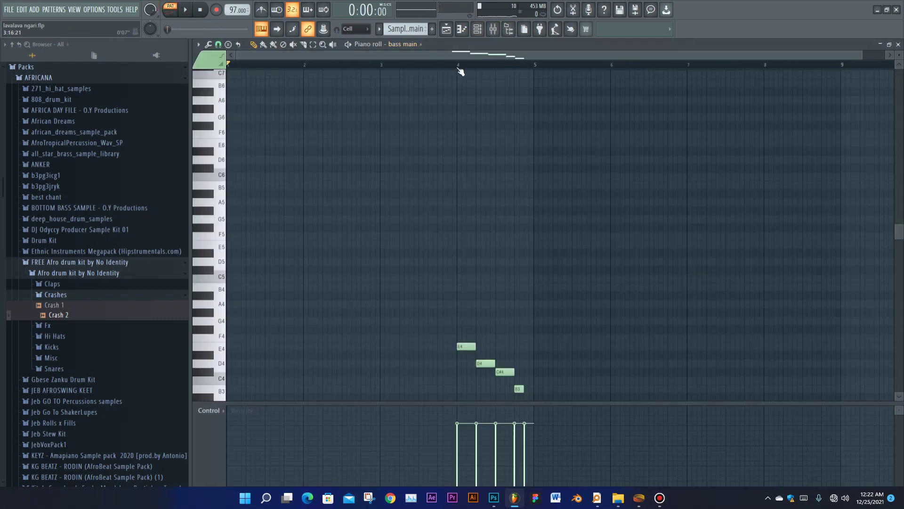
pyautogui.click(458, 67)
pyautogui.press('space')
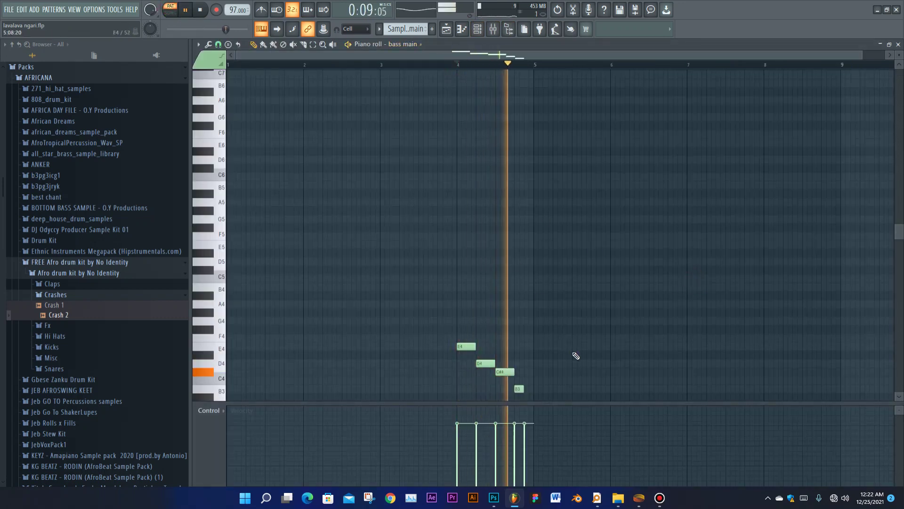
pyautogui.scroll(-3, 570, 350)
pyautogui.press('space')
pyautogui.press('space')
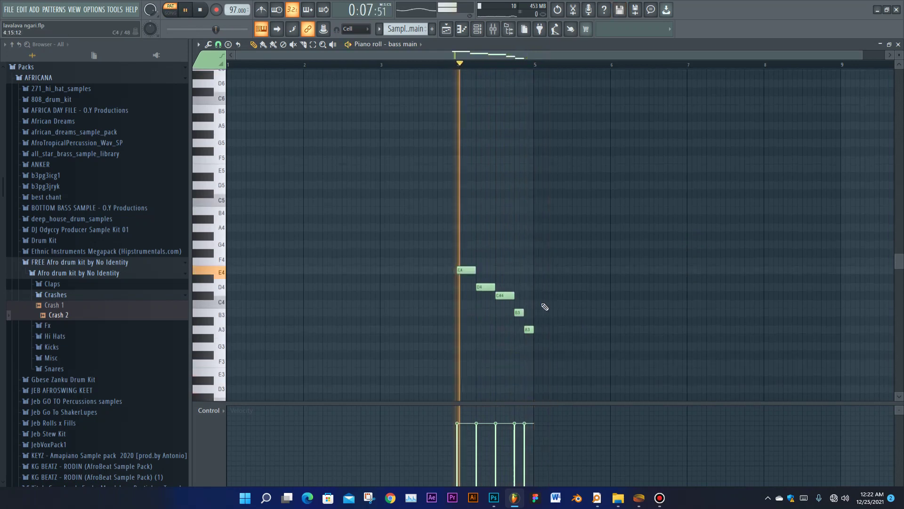
pyautogui.press('F6')
pyautogui.press('F5')
pyautogui.press('space')
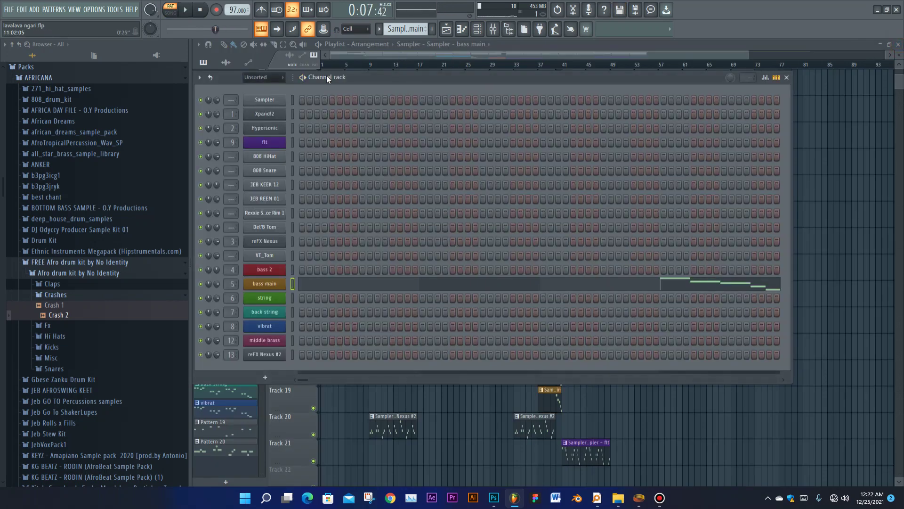
# Go to the middle brass pattern, open its notes in the piano roll, and play them
pyautogui.press('Down')
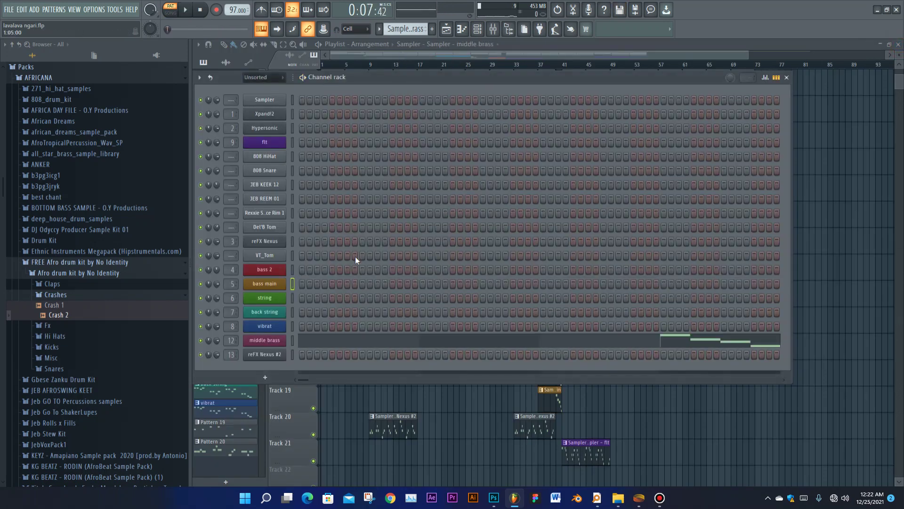
pyautogui.click(698, 346)
pyautogui.press('space')
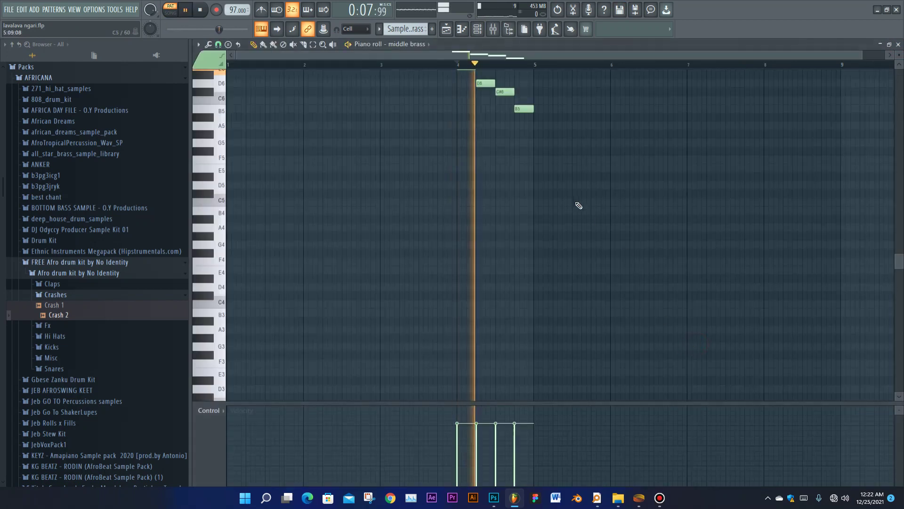
pyautogui.click(898, 44)
pyautogui.press('space')
# Open the middle brass Xpand!2 instrument and find its +27 Full Orchestra preset in the Brass + Woodwind category
pyautogui.click(263, 340)
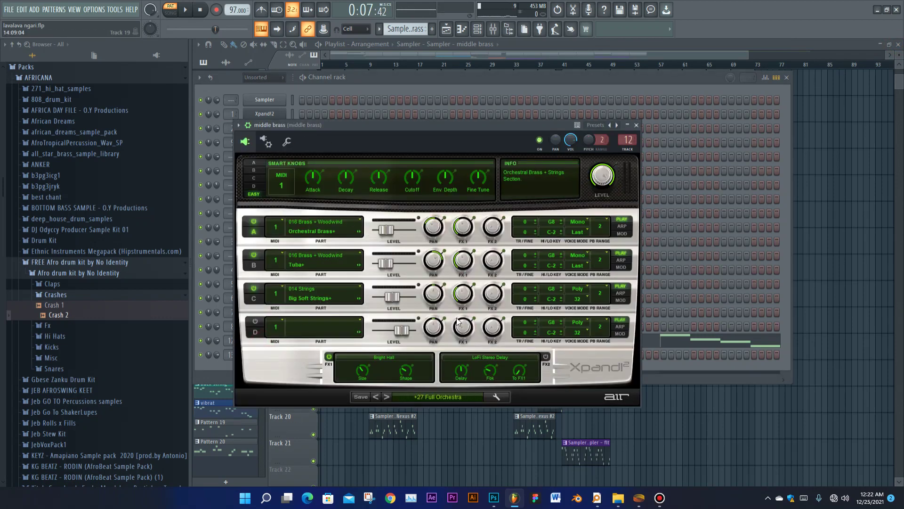
pyautogui.click(456, 396)
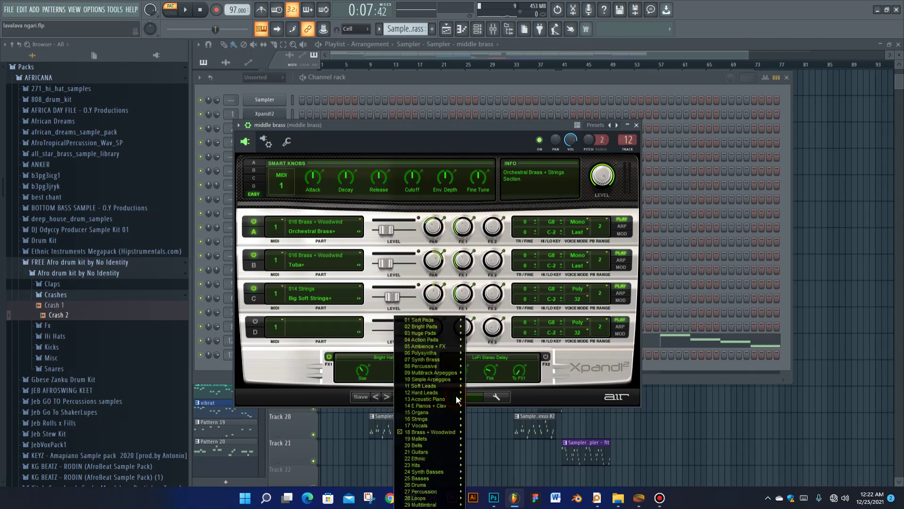
pyautogui.moveTo(413, 445)
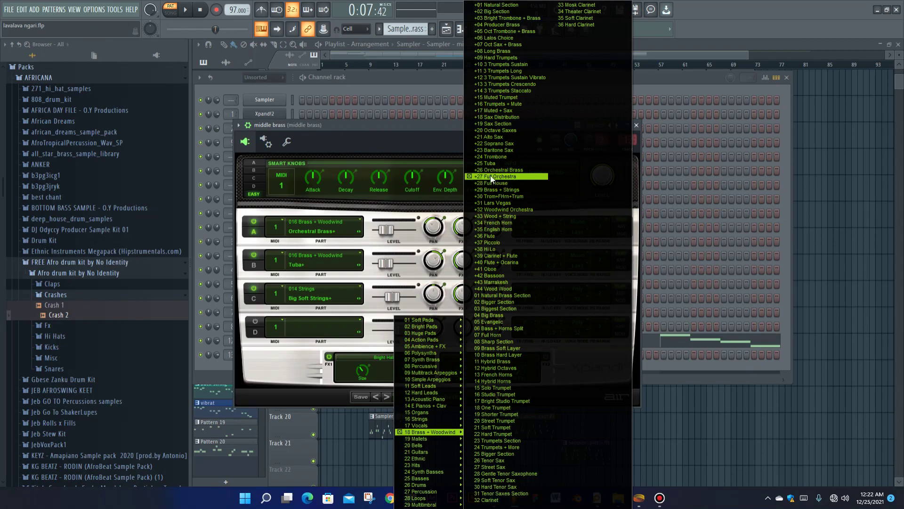
pyautogui.click(722, 77)
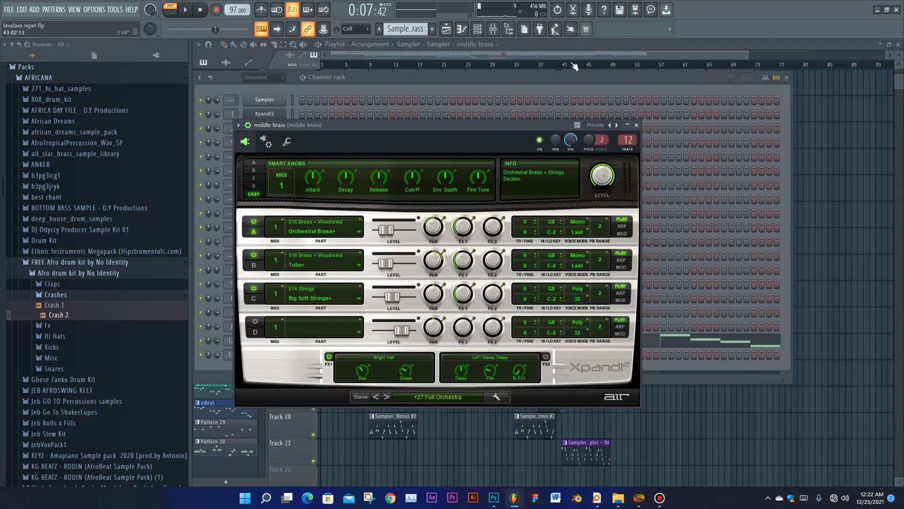
pyautogui.click(561, 55)
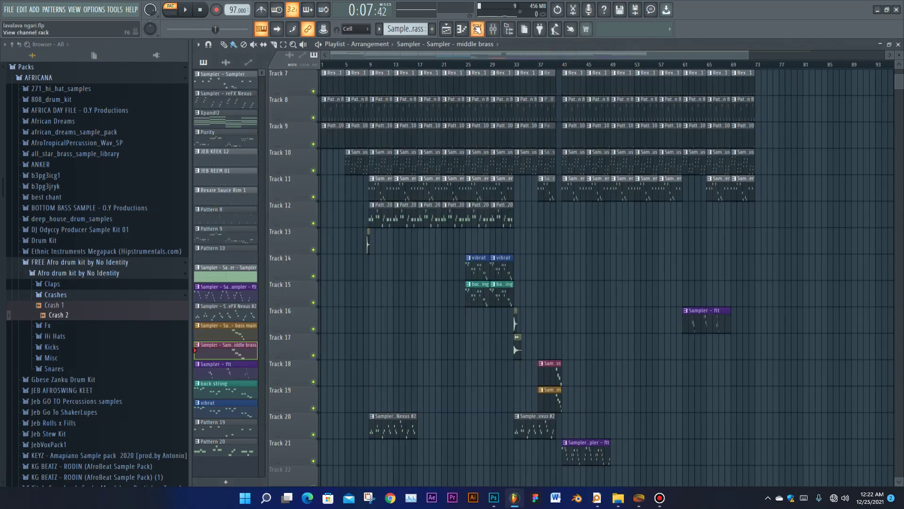
# Show the channel rack, go to the Sampler - flt pattern, and briefly play it
pyautogui.click(477, 28)
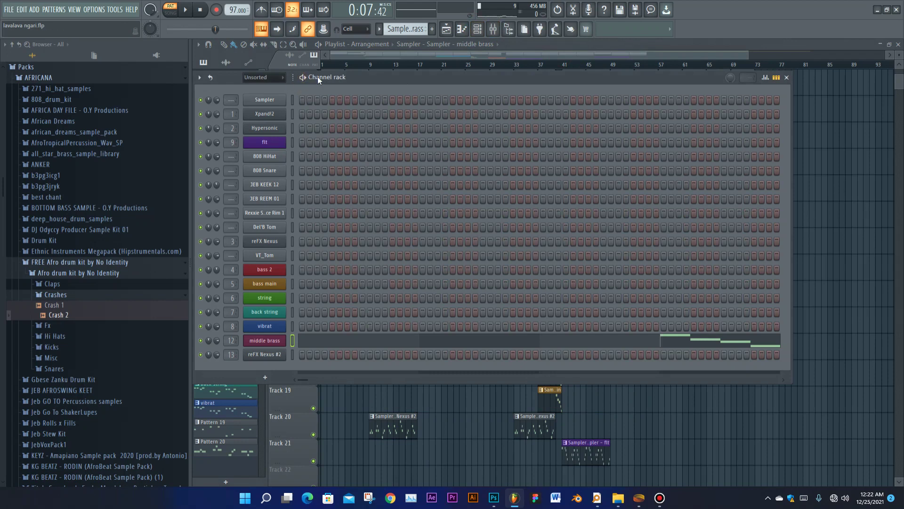
pyautogui.press('KP_Add')
pyautogui.press('space')
pyautogui.press('space')
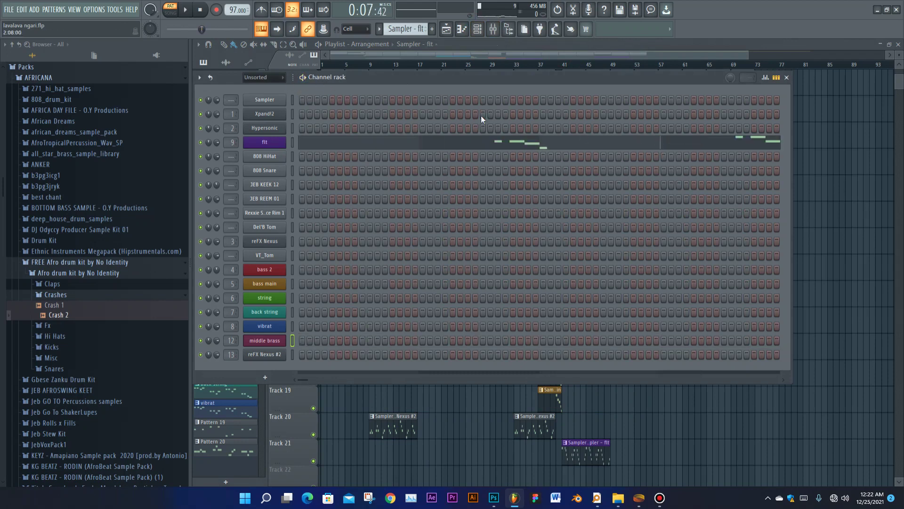
# Open the flt notes in the piano roll and play the melody through from its first note in bar 2
pyautogui.click(492, 142)
pyautogui.scroll(4, 343, 94)
pyautogui.press('space')
pyautogui.click(338, 64)
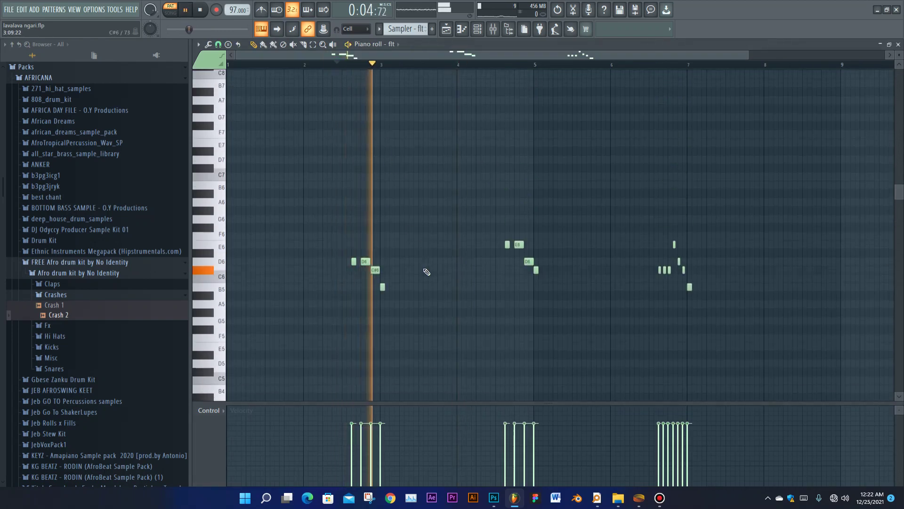
pyautogui.press('space')
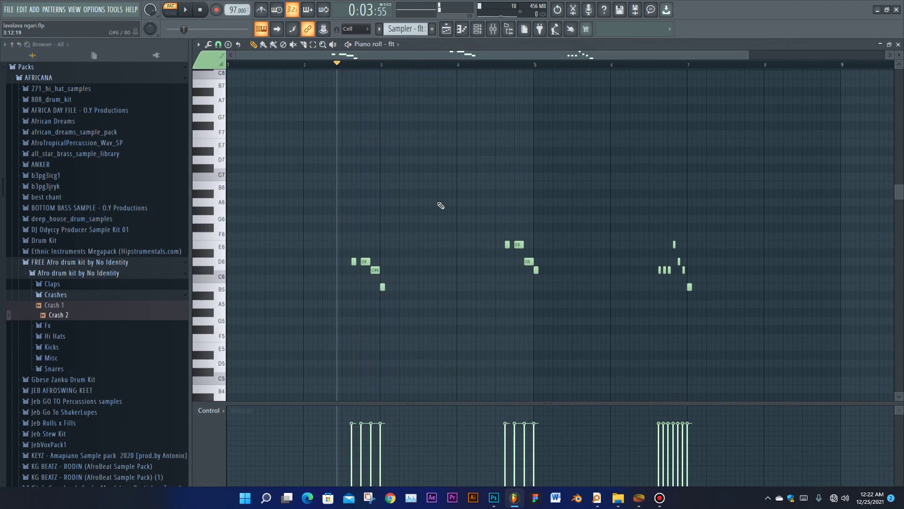
pyautogui.click(352, 65)
pyautogui.press('space')
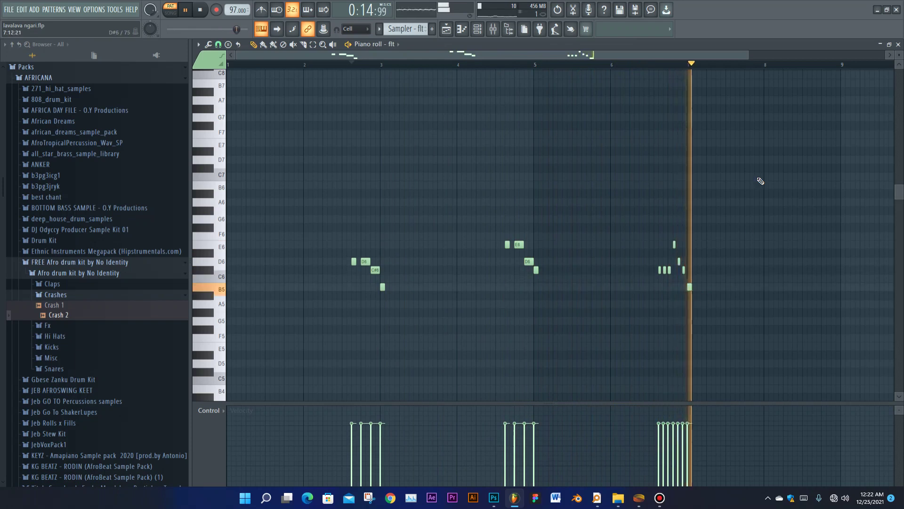
# Stop playback and inspect the flt channel's Hypersonic instrument with its Flute Tremolo Switch and Blown Bottle Soft patches
pyautogui.press('space')
pyautogui.click(899, 44)
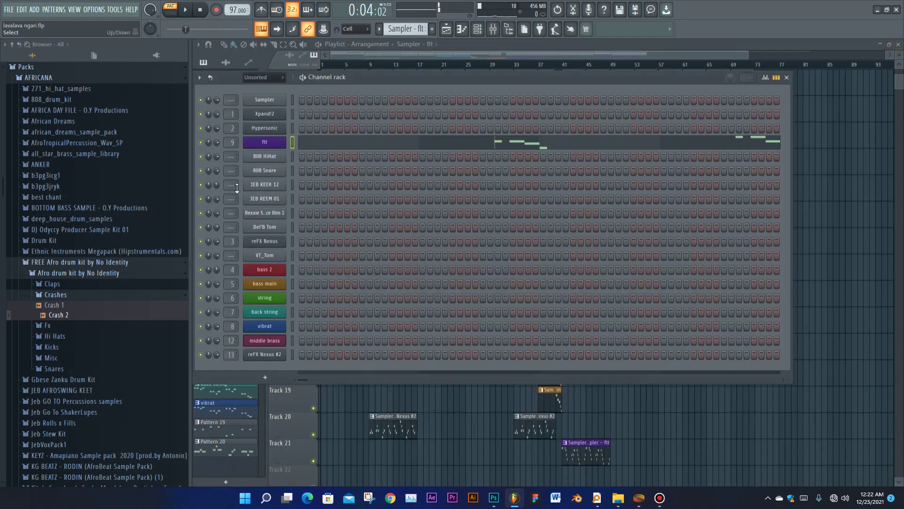
pyautogui.click(264, 142)
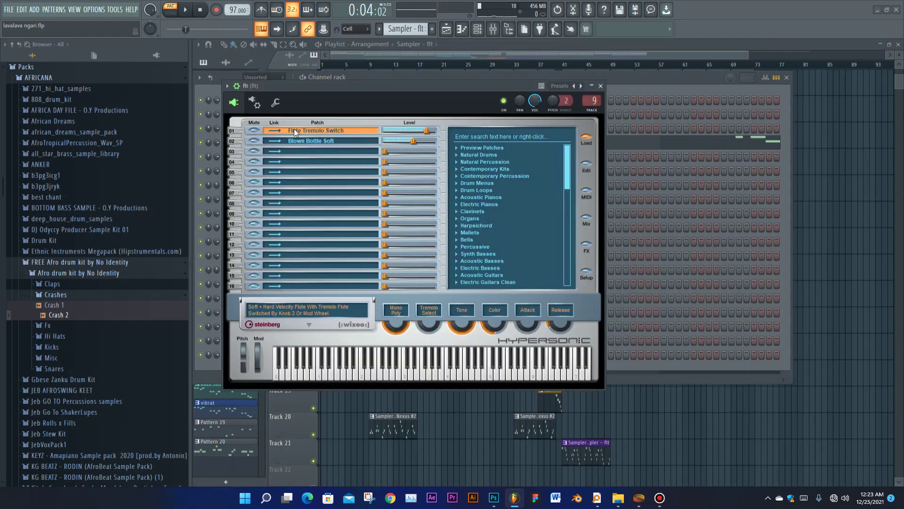
pyautogui.click(600, 86)
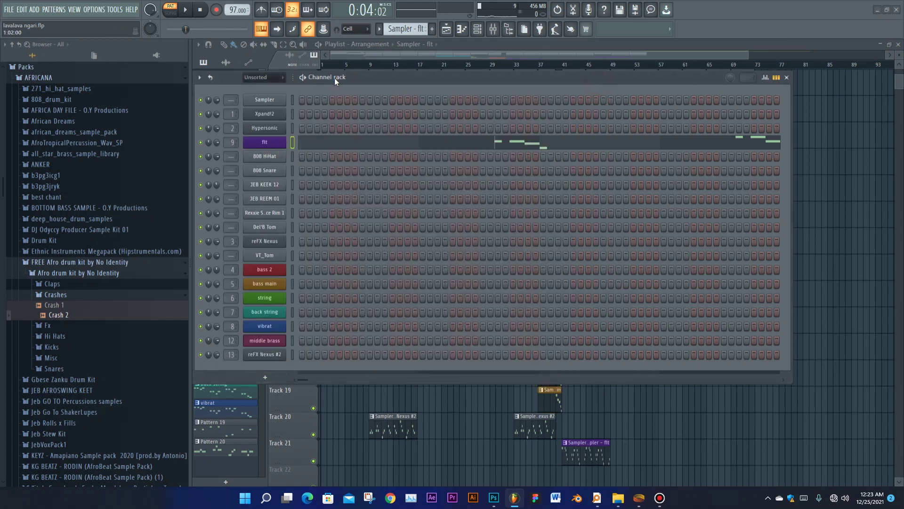
# Go to the back string pattern, open its notes in the piano roll, and play them from the start
pyautogui.press('Up')
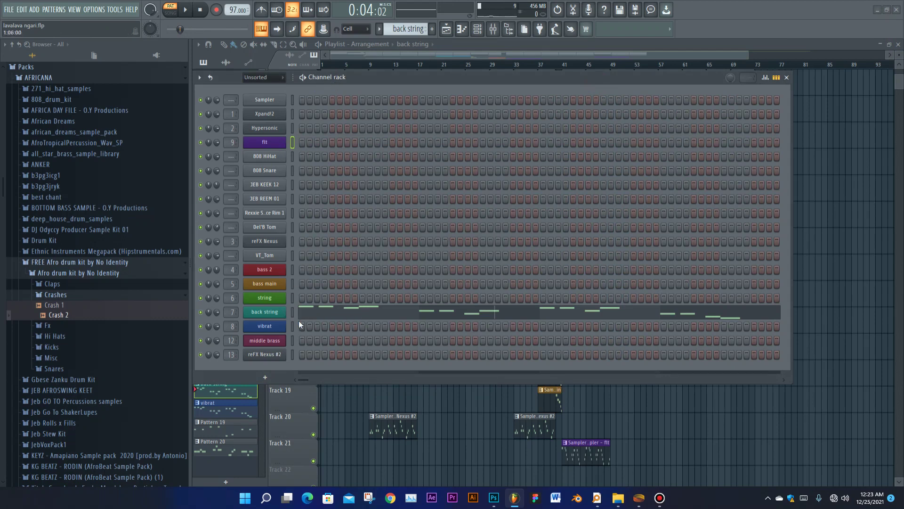
pyautogui.click(339, 318)
pyautogui.moveTo(285, 64); pyautogui.dragTo(228, 65)
pyautogui.press('space')
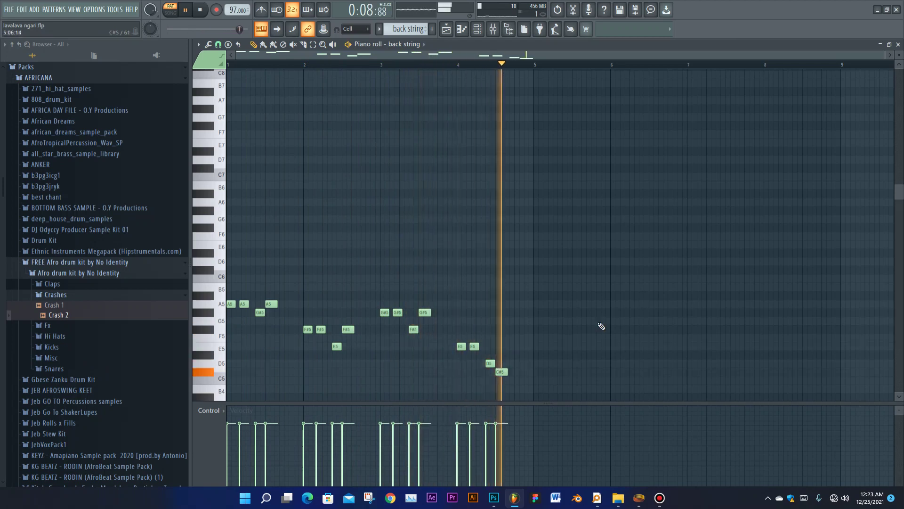
pyautogui.press('space')
pyautogui.click(898, 45)
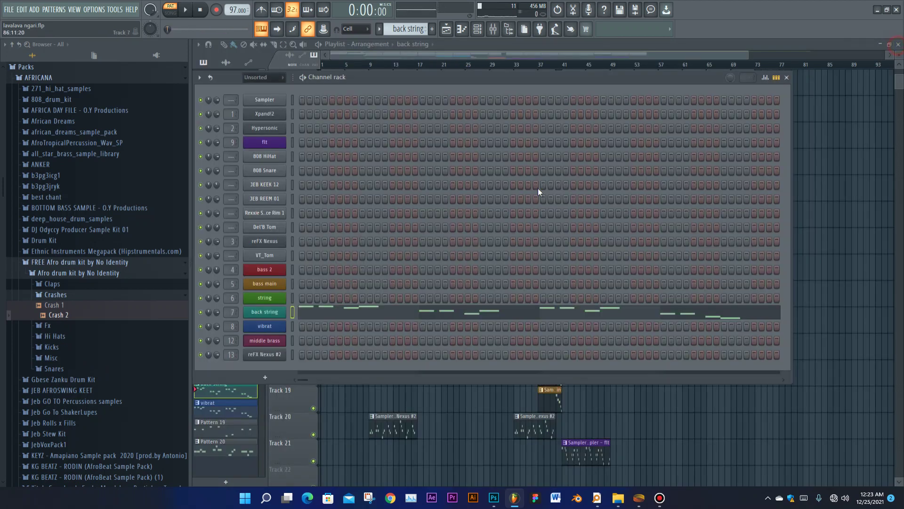
# Open the back string Xpand!2 instrument and find its +21 Legato-Tremolo MW preset in the Strings category
pyautogui.click(264, 313)
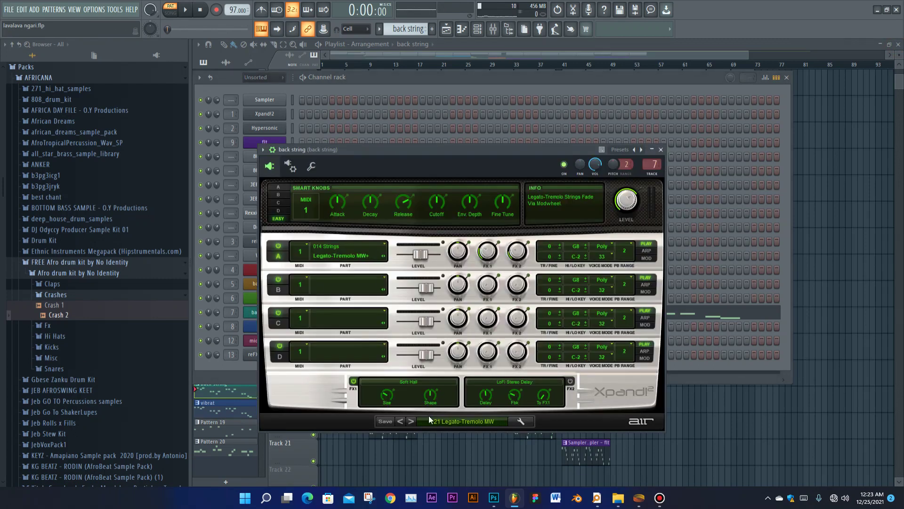
pyautogui.click(474, 423)
pyautogui.moveTo(447, 420)
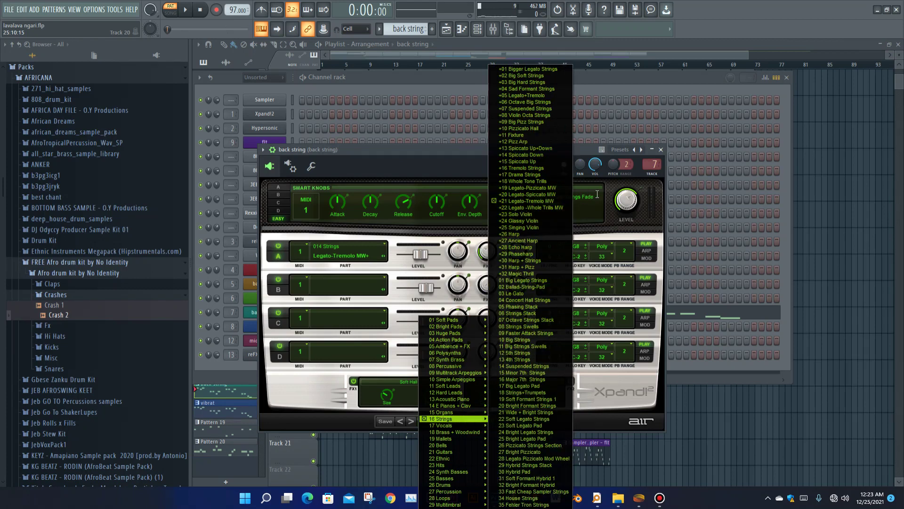
pyautogui.click(662, 150)
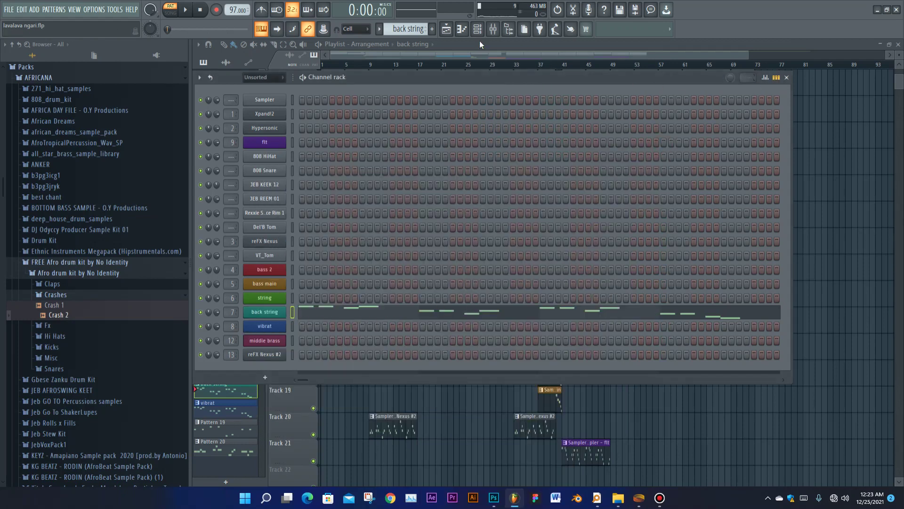
# Go to the vibrat pattern, open its notes in the piano roll, and play them
pyautogui.press('KP_Add')
pyautogui.press('KP_Add')
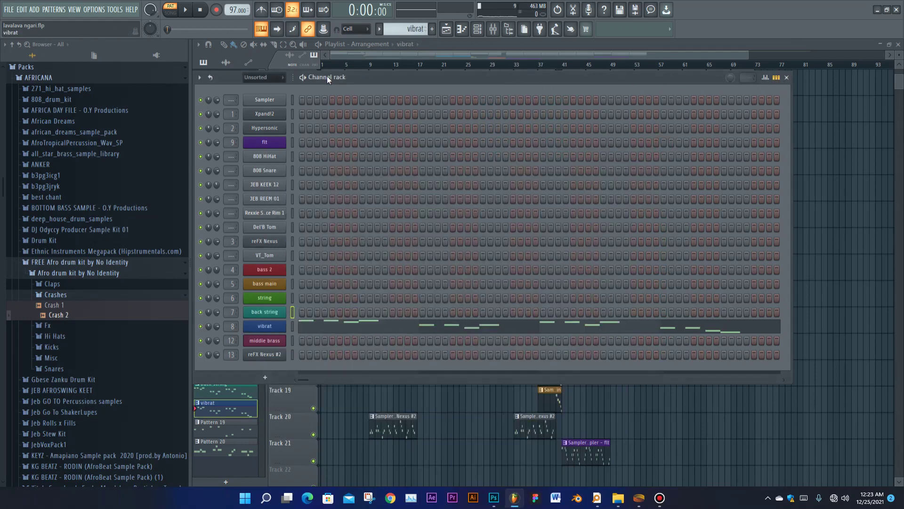
pyautogui.press('KP_Subtract')
pyautogui.press('KP_Subtract')
pyautogui.press('KP_Add')
pyautogui.click(331, 329)
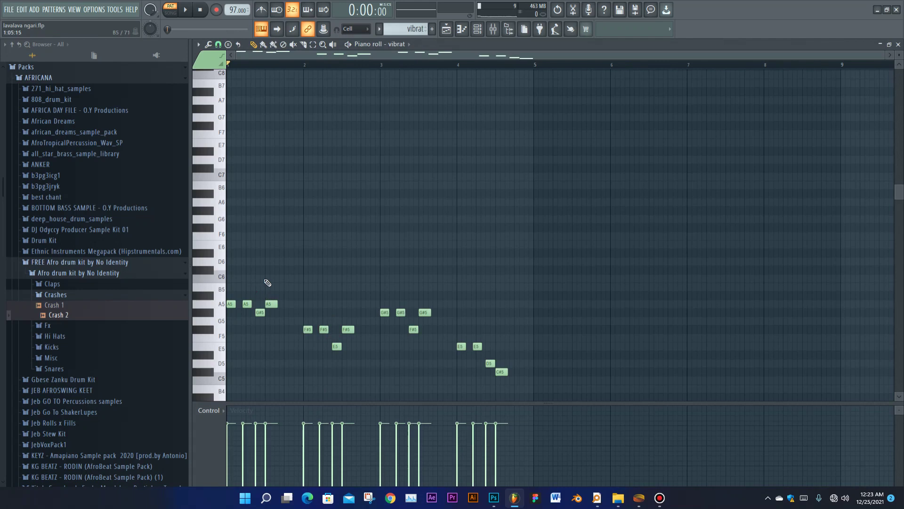
pyautogui.press('space')
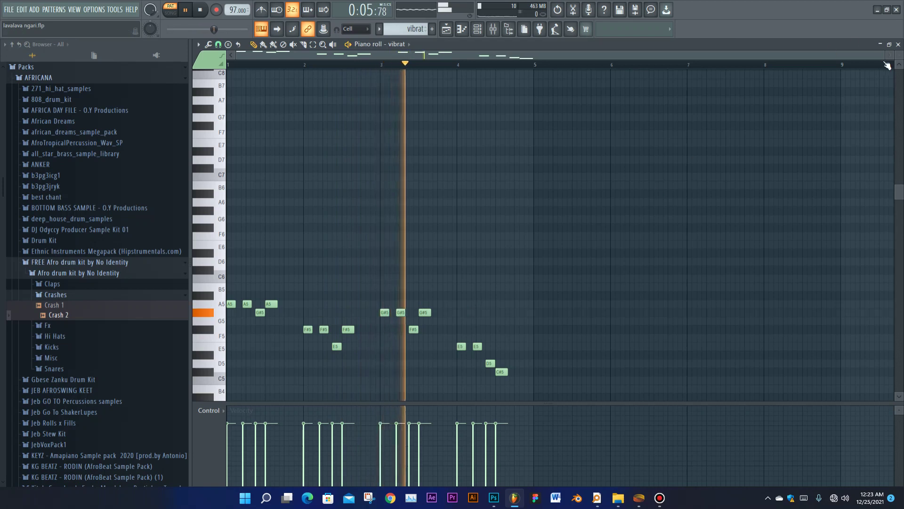
pyautogui.click(898, 45)
pyautogui.press('space')
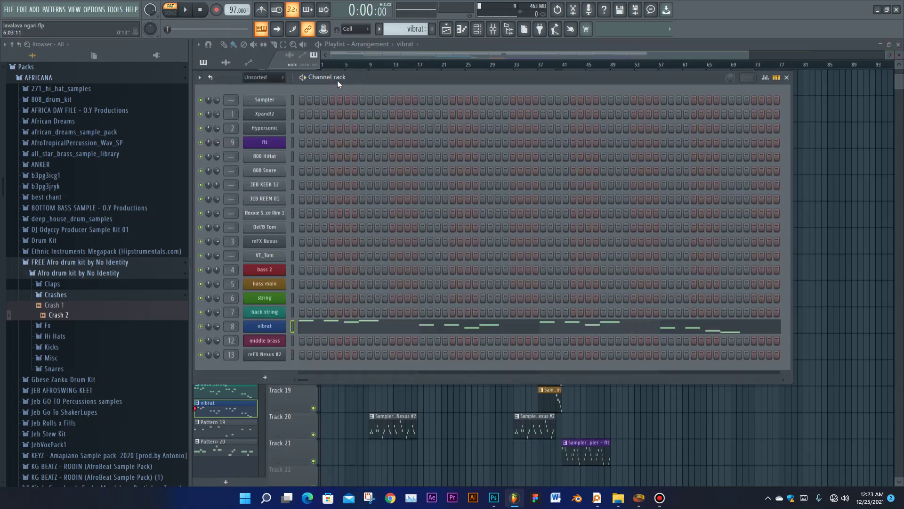
# Compare the patterns next to vibrat, go to Pattern 19, and briefly play it
pyautogui.press('KP_Add')
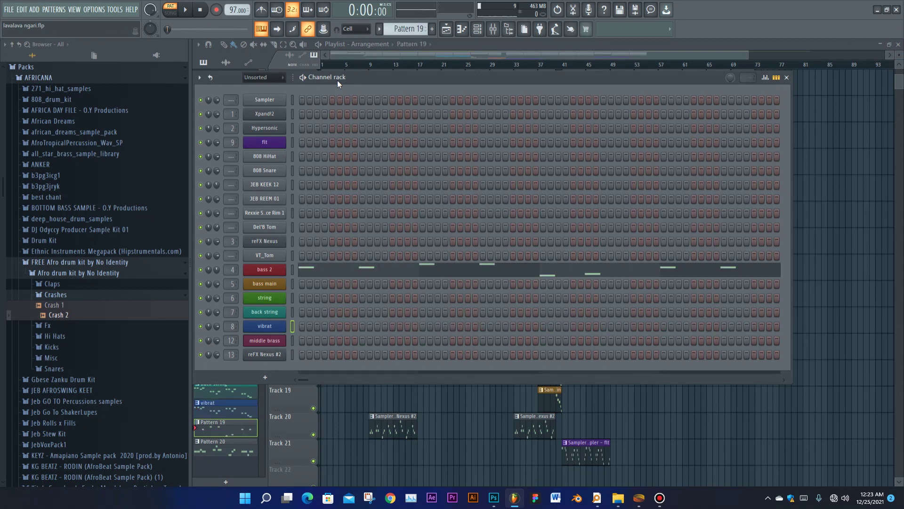
pyautogui.press('KP_Subtract')
pyautogui.press('KP_Subtract')
pyautogui.press('KP_Add')
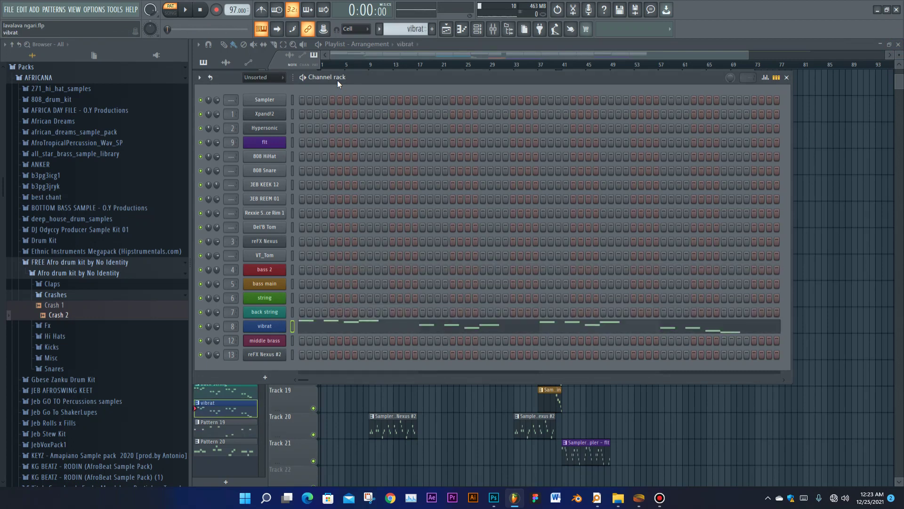
pyautogui.press('KP_Add')
pyautogui.press('space')
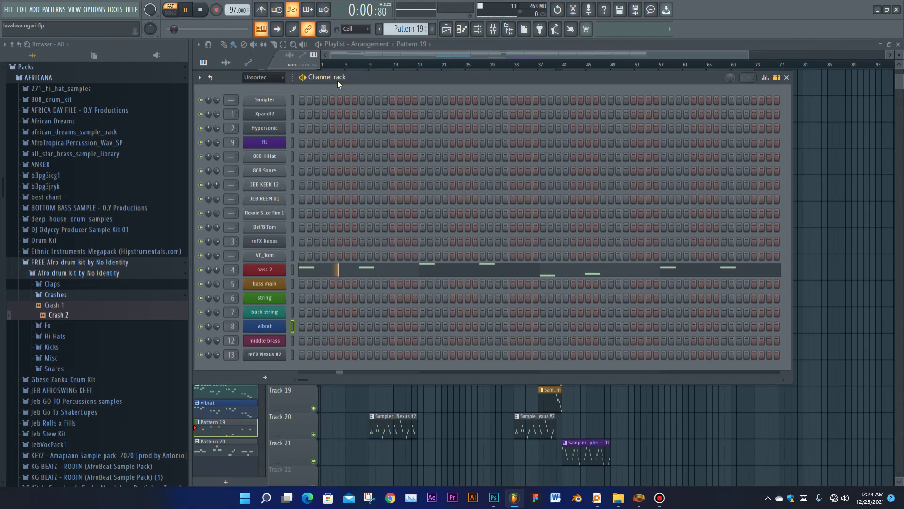
pyautogui.press('space')
# Open the bass 2 notes of Pattern 19 in the piano roll and play them
pyautogui.click(348, 274)
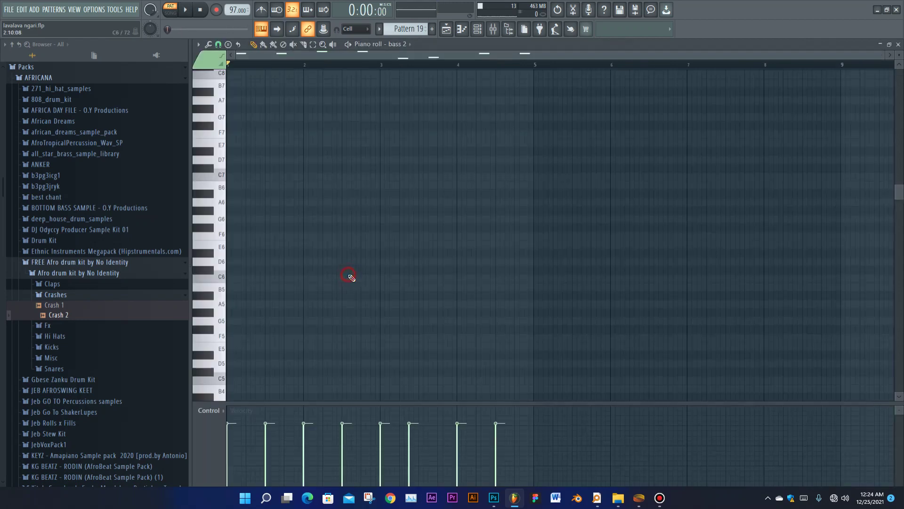
pyautogui.scroll(-9, 570, 242)
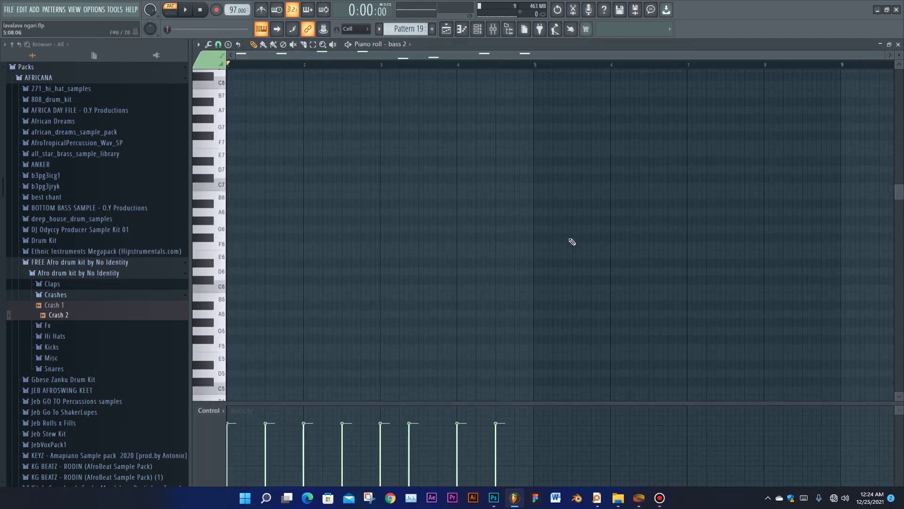
pyautogui.press('space')
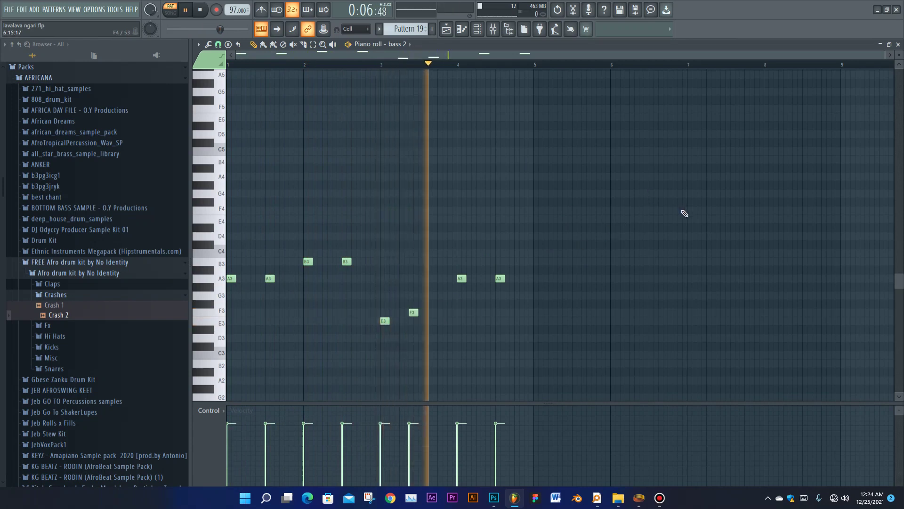
pyautogui.press('F7')
pyautogui.press('space')
# Go to Pattern 20, open its string notes in the piano roll, and play the melody
pyautogui.press('KP_Add')
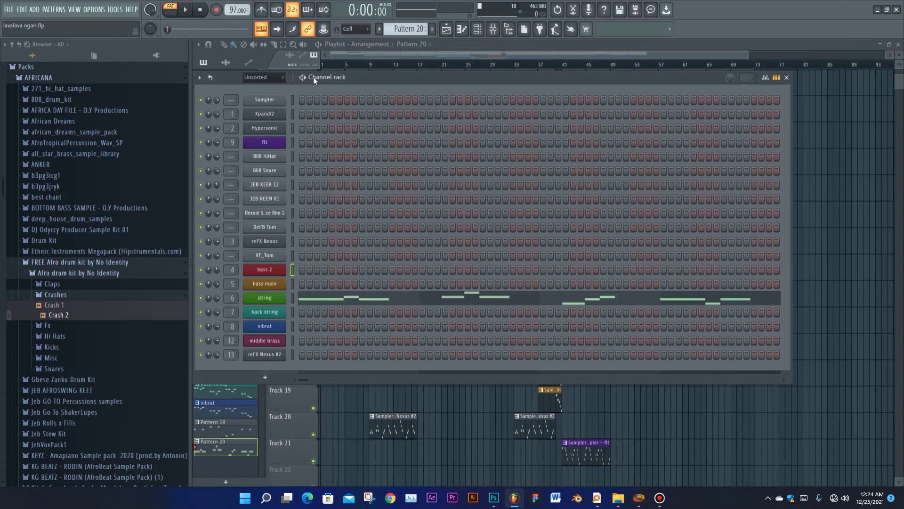
pyautogui.click(375, 304)
pyautogui.press('space')
pyautogui.scroll(1, 324, 187)
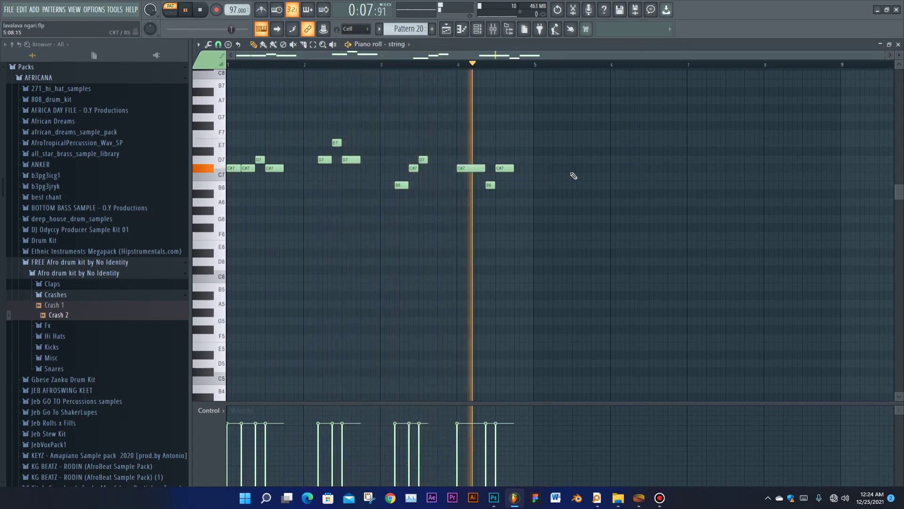
pyautogui.press('space')
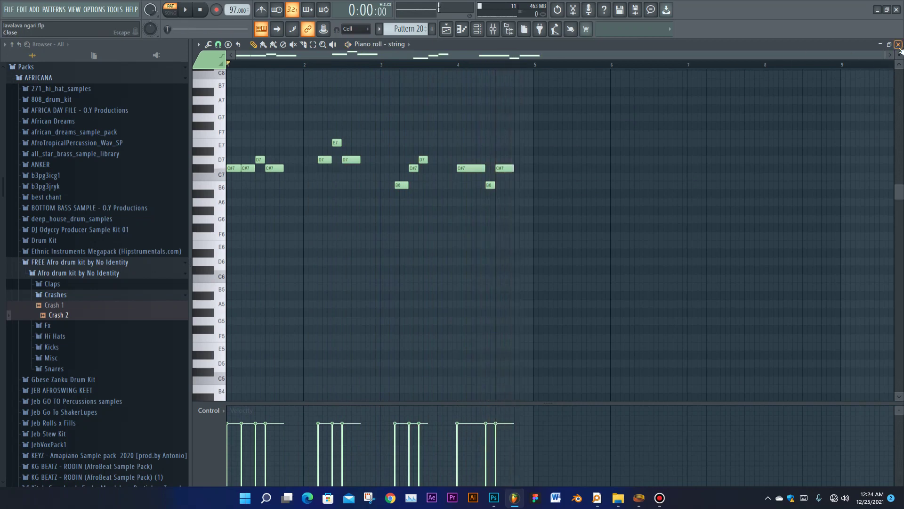
pyautogui.click(898, 45)
# Open the string Xpand!2 instrument and find its +06 Octave Big Strings preset in the Strings category
pyautogui.click(259, 302)
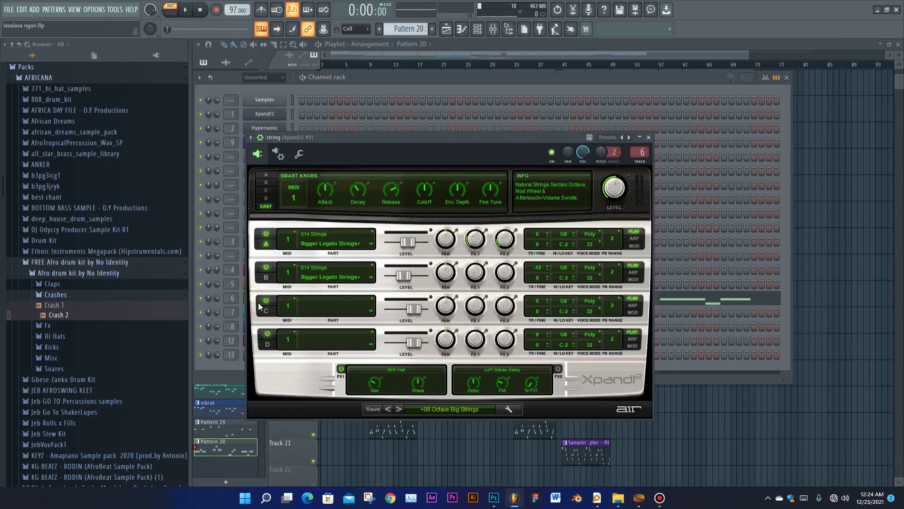
pyautogui.click(446, 410)
pyautogui.moveTo(425, 420)
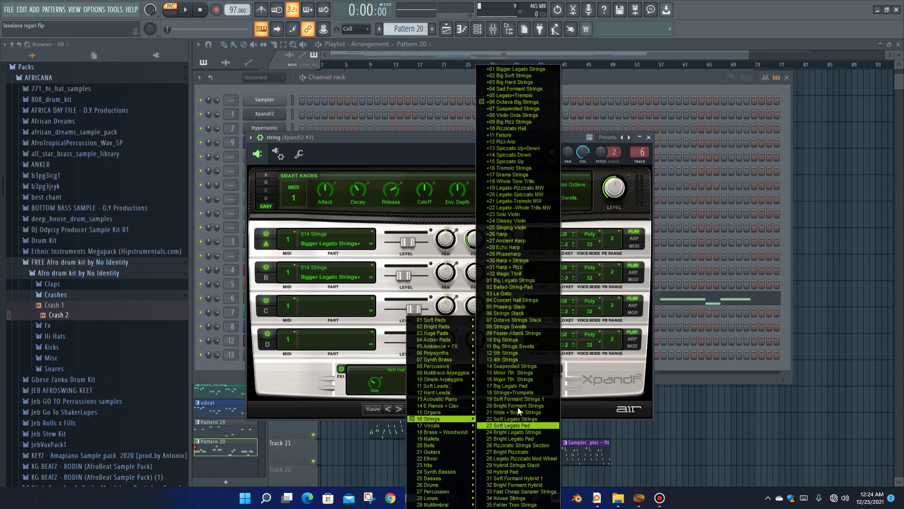
pyautogui.click(647, 81)
pyautogui.click(648, 137)
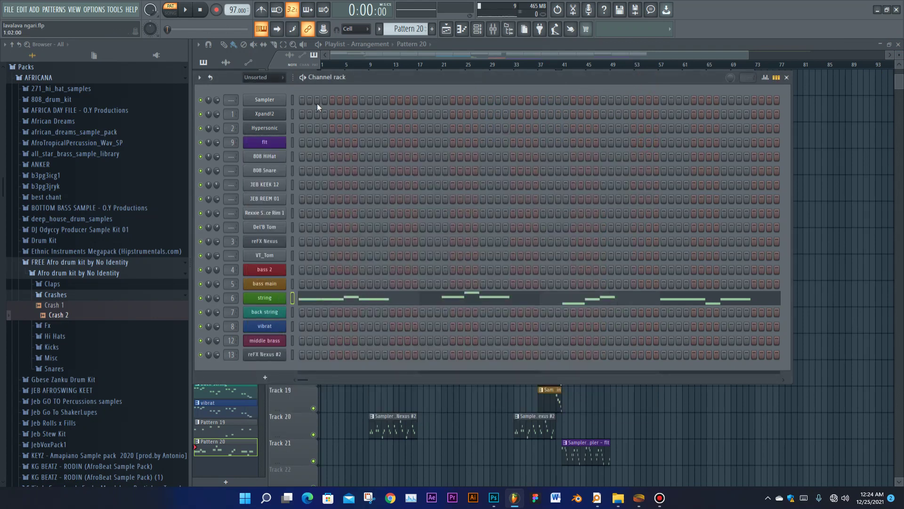
# Step back through the earlier patterns to the Sampler - Sampler pattern that holds the bass main notes
pyautogui.press('F4')
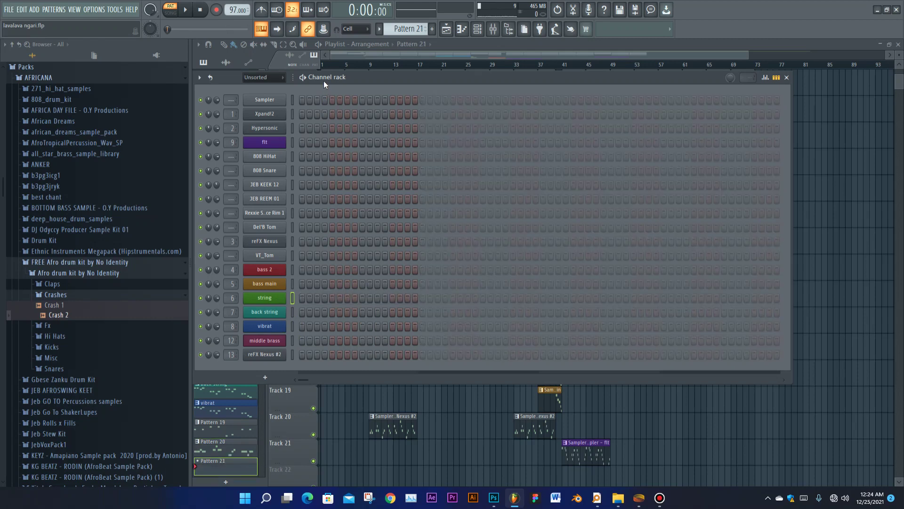
pyautogui.hotkey('ctrl', 'z')
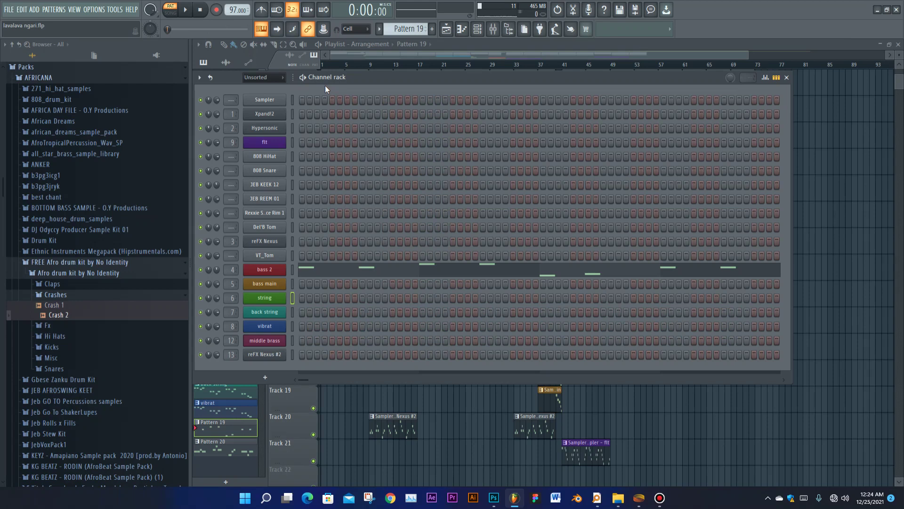
pyautogui.press('KP_Subtract')
pyautogui.press('KP_Subtract')
pyautogui.press('KP_Subtract')
pyautogui.press('KP_Subtract')
pyautogui.press('KP_Subtract')
pyautogui.press('KP_Subtract')
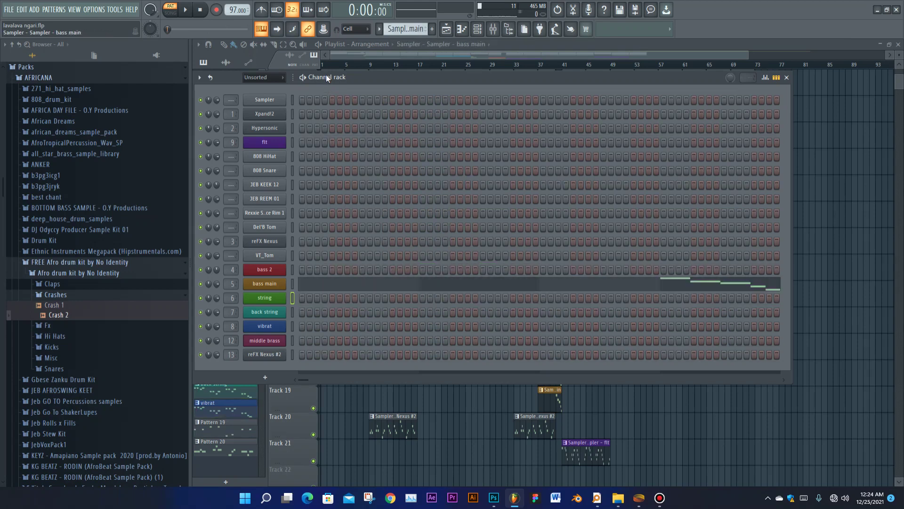
pyautogui.press('KP_Subtract')
pyautogui.press('KP_Subtract')
pyautogui.press('KP_Subtract')
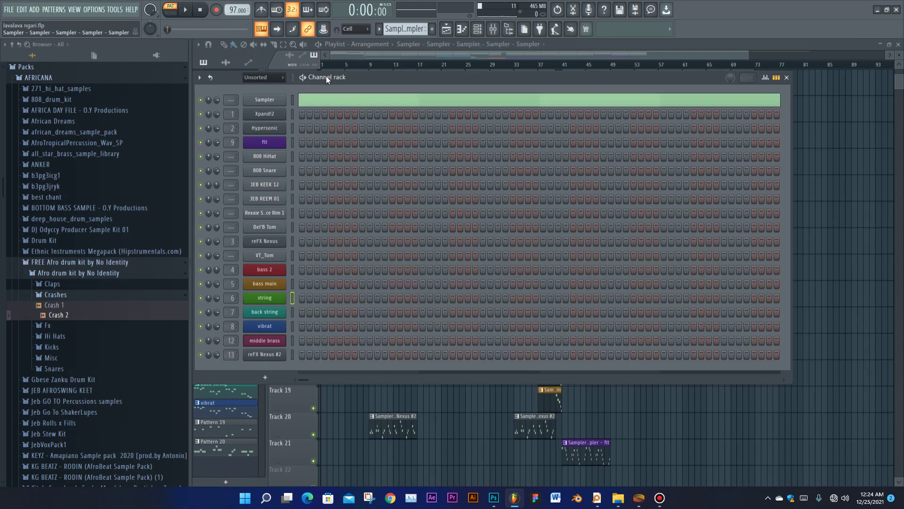
pyautogui.press('KP_Subtract')
pyautogui.press('KP_Subtract')
pyautogui.press('KP_Subtract')
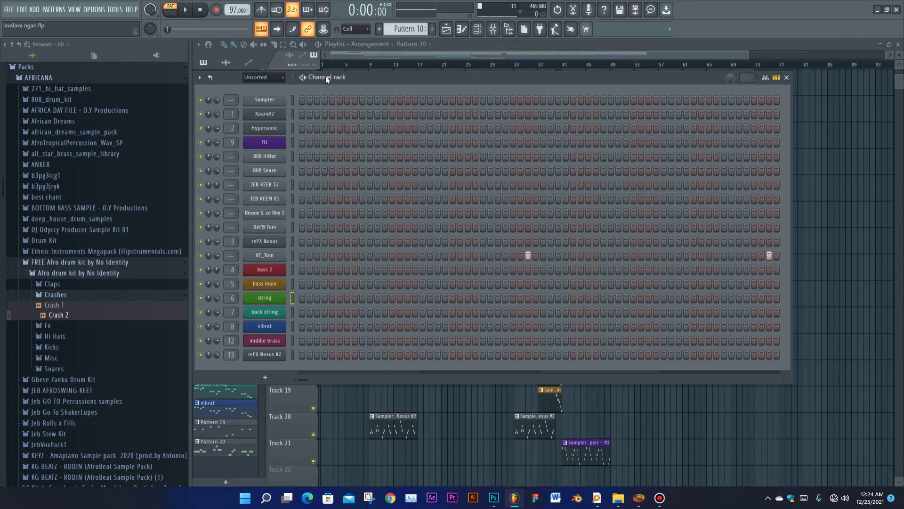
pyautogui.press('KP_Add')
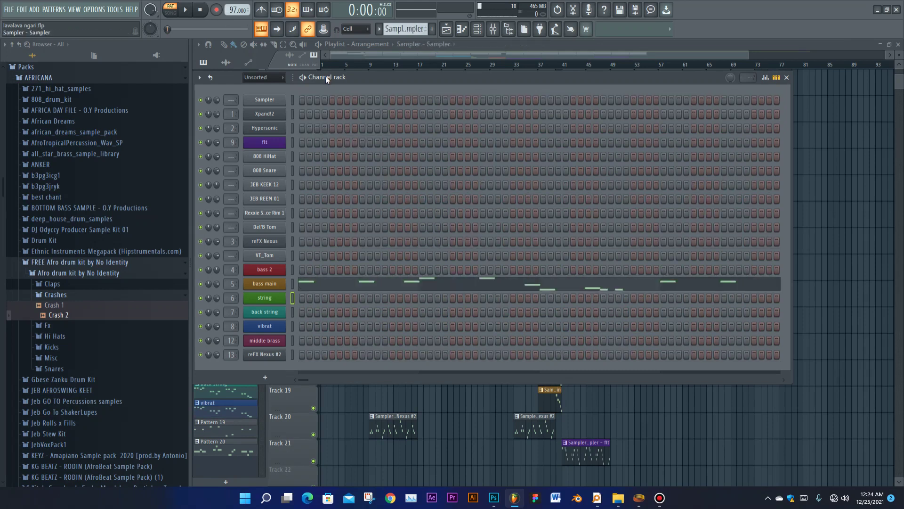
# Open the bass main notes in the piano roll and play the bass line
pyautogui.click(347, 284)
pyautogui.press('space')
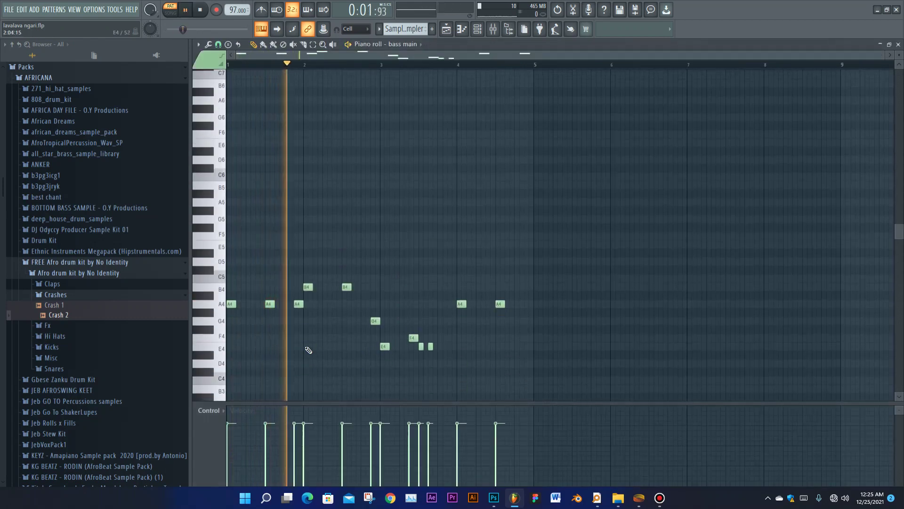
pyautogui.scroll(-3, 413, 277)
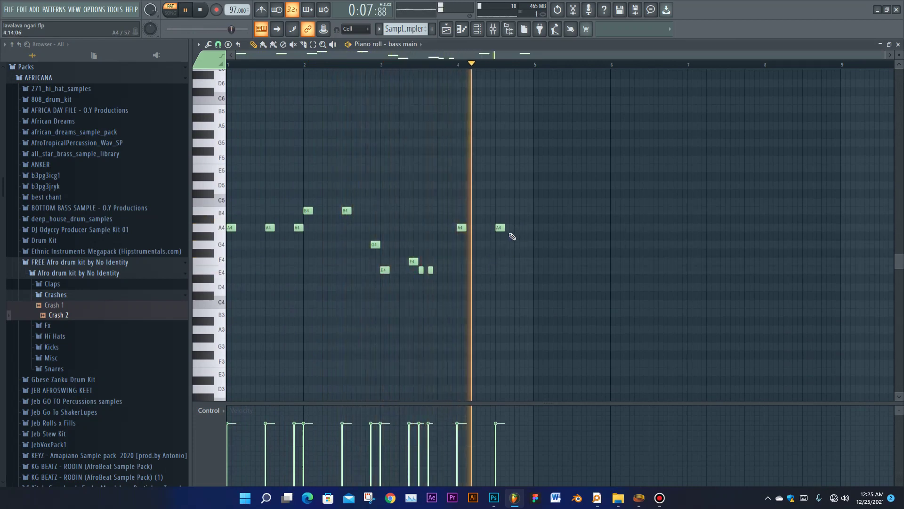
pyautogui.click(897, 44)
pyautogui.press('space')
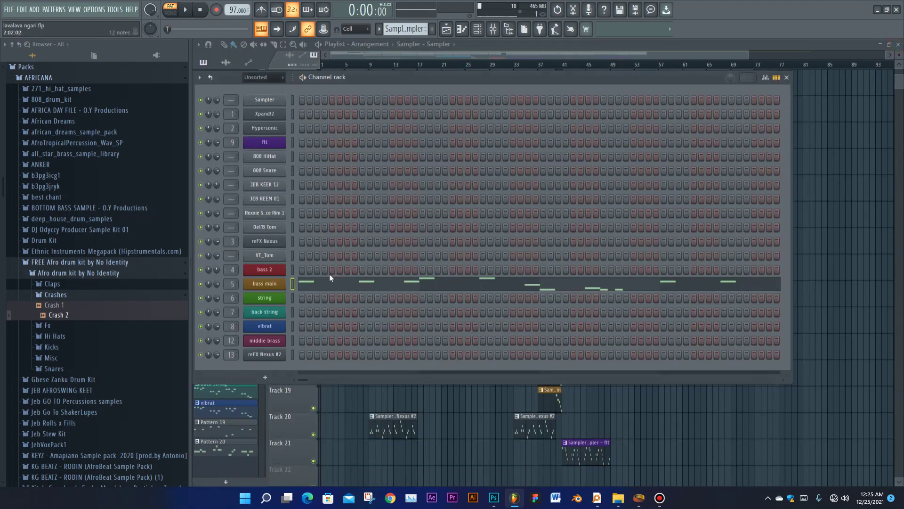
# Open the bass main Fruity DX10 instrument, look through its preset list without choosing another preset, and close the instrument
pyautogui.click(278, 285)
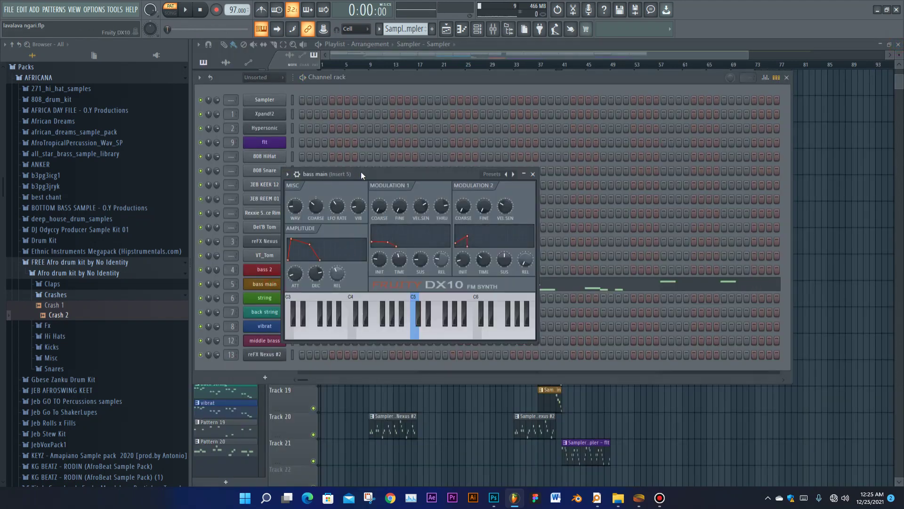
pyautogui.moveTo(360, 174); pyautogui.dragTo(355, 152)
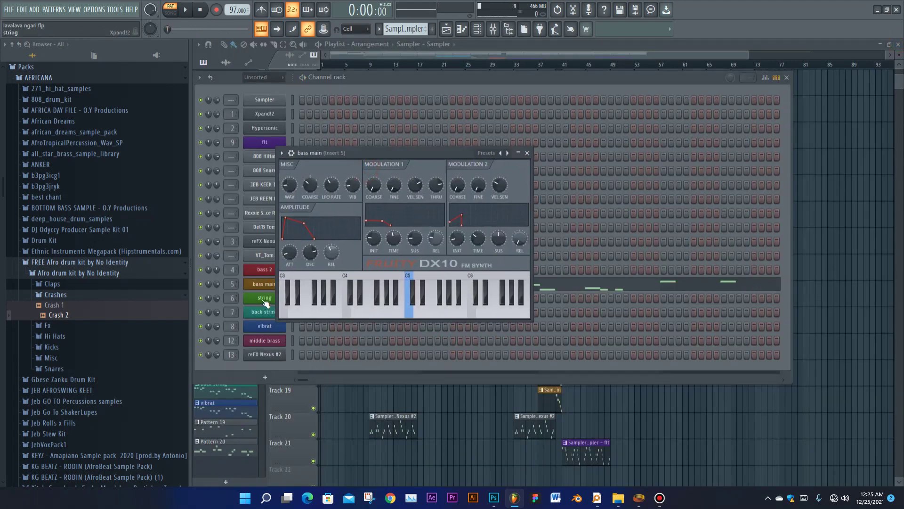
pyautogui.click(486, 153)
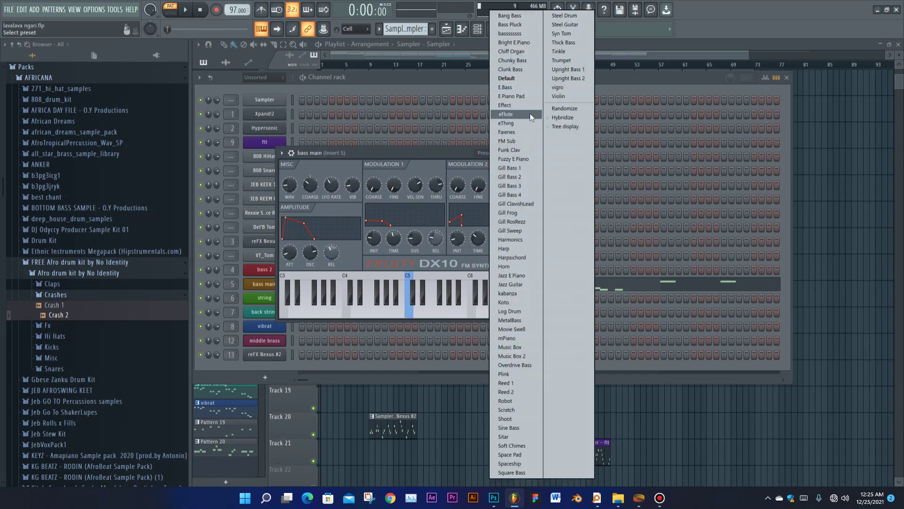
pyautogui.click(422, 148)
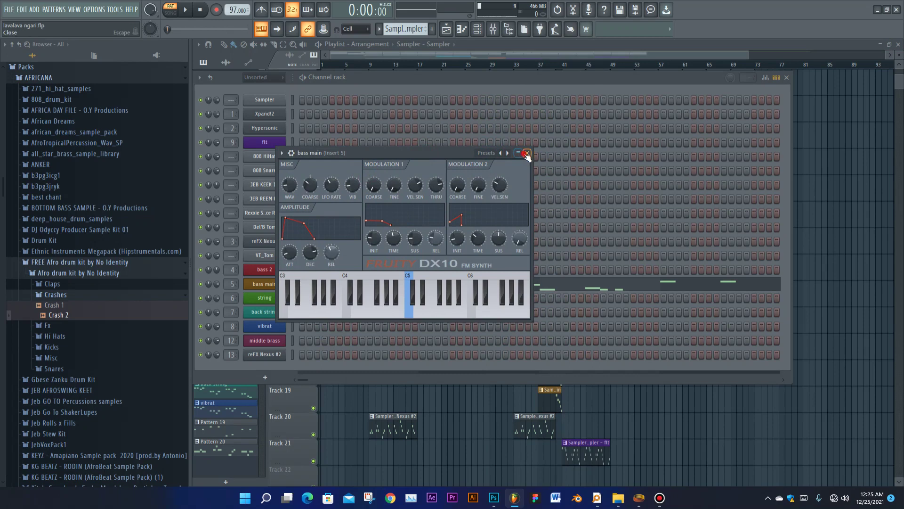
pyautogui.click(523, 153)
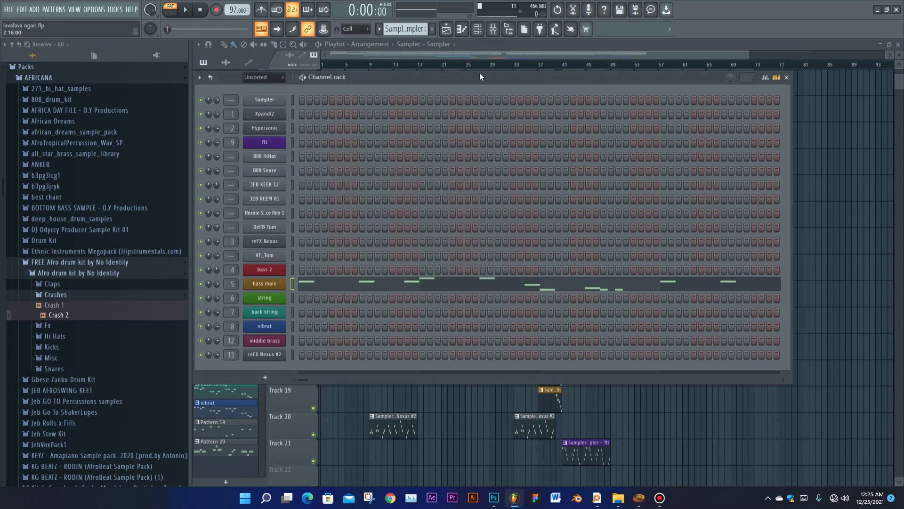
# Return to the full playlist, select the reference song's audio clip, and play the whole arrangement from bar 1 in song mode
pyautogui.press('F6')
pyautogui.scroll(1, 439, 283)
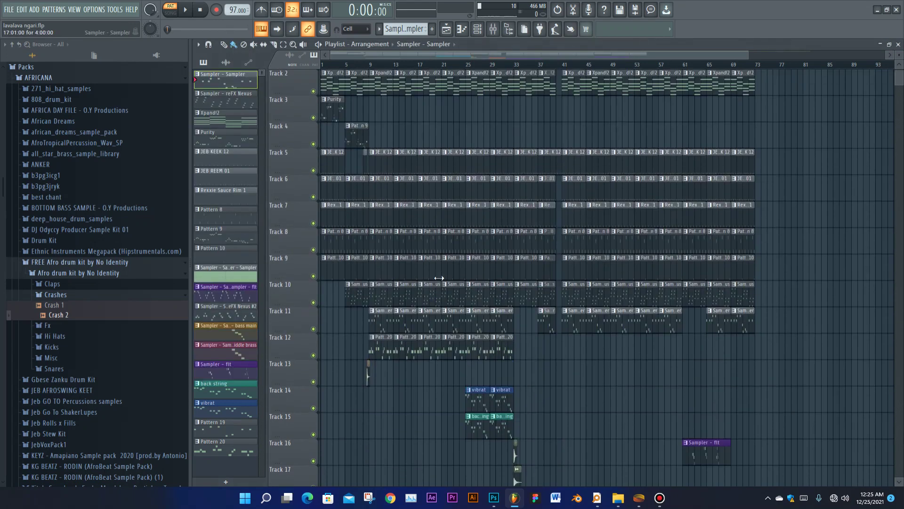
pyautogui.scroll(1, 439, 278)
pyautogui.click(348, 75)
pyautogui.click(321, 66)
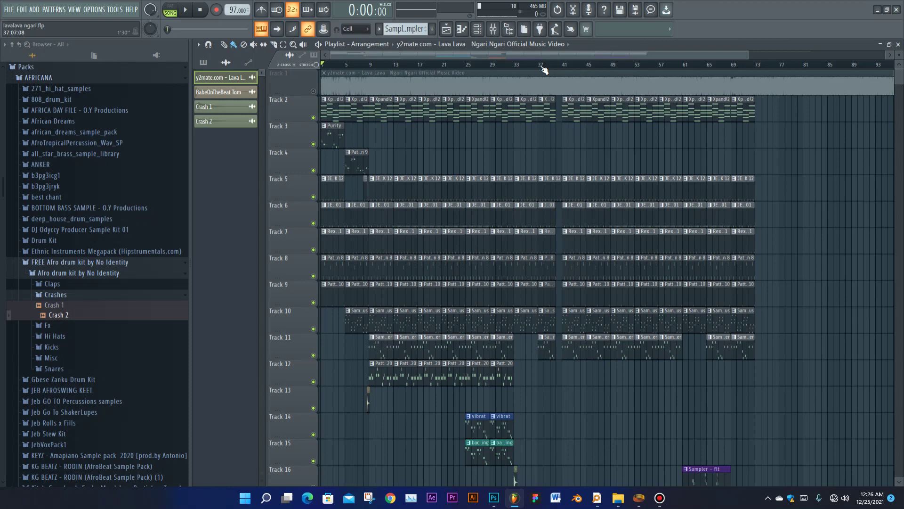
pyautogui.press('space')
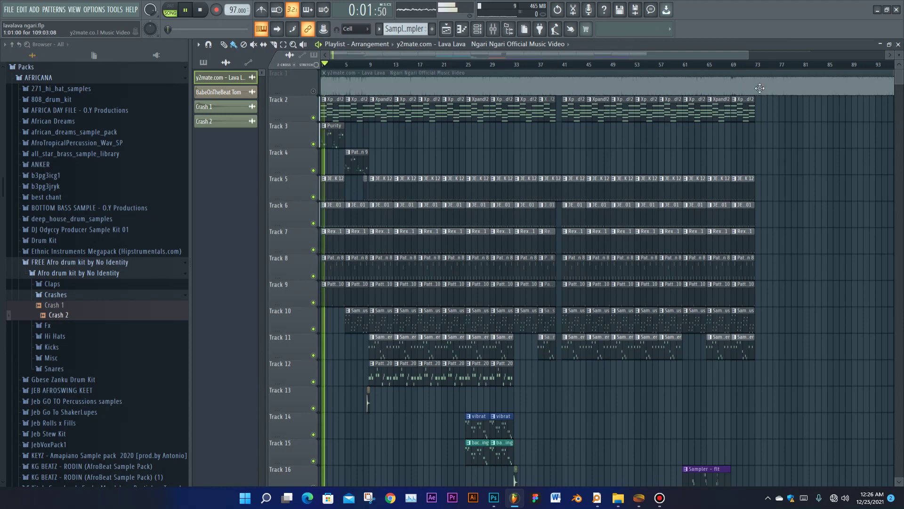